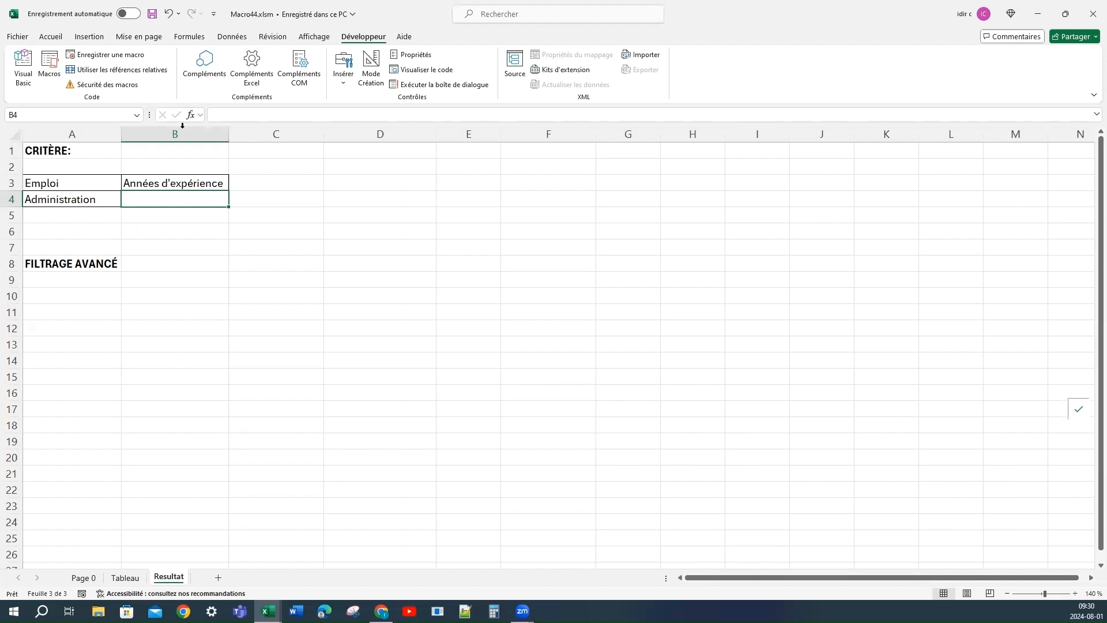
left_click(231, 37)
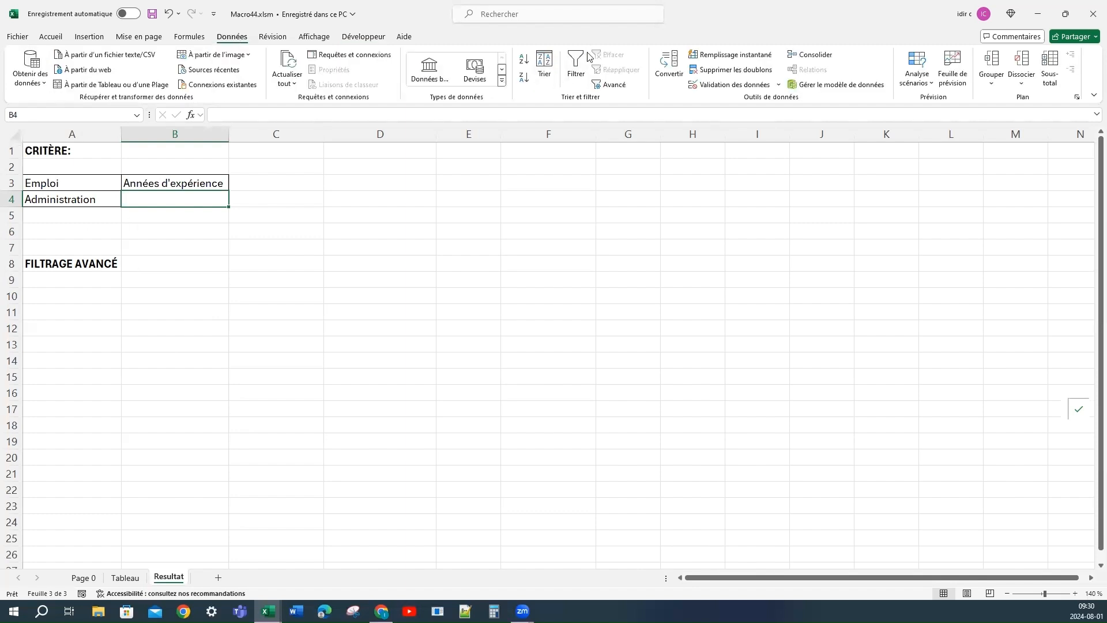
left_click(610, 86)
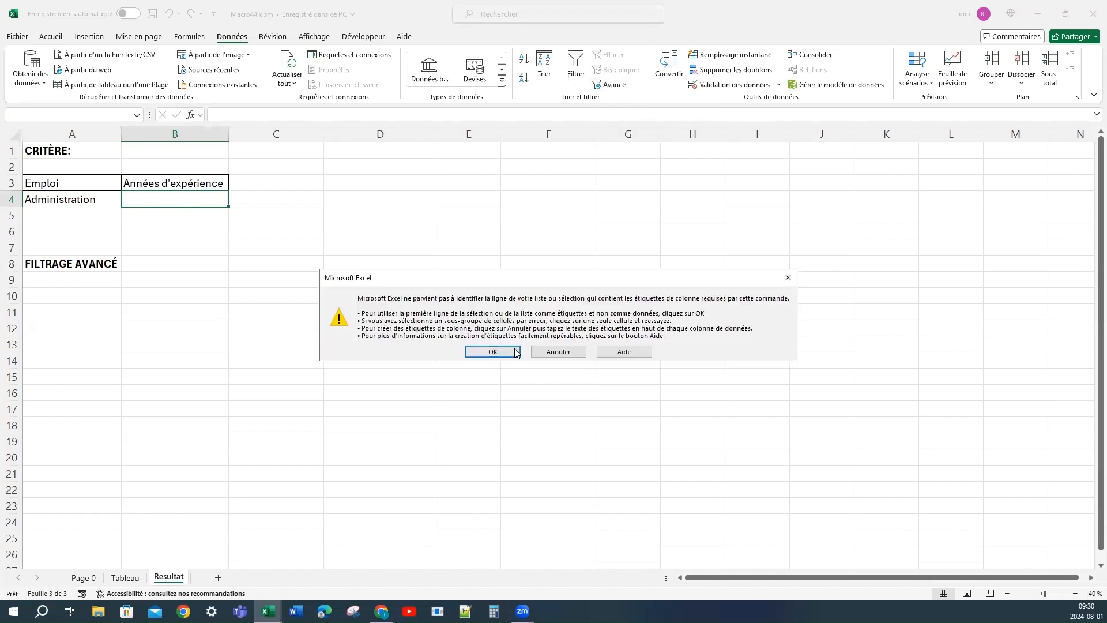
left_click(545, 355)
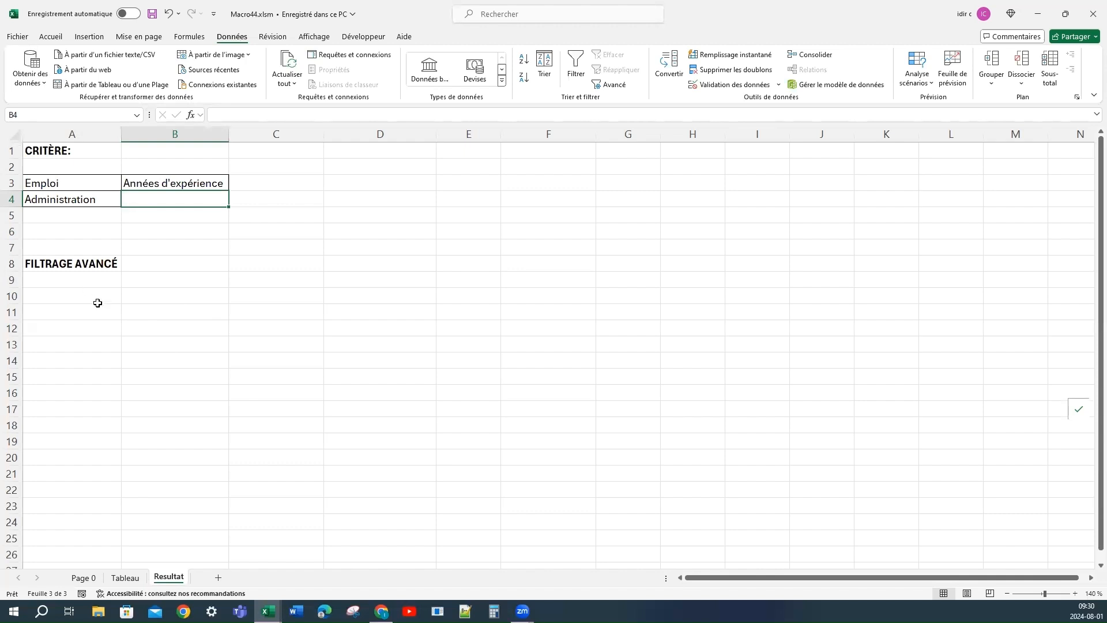
Step: Start an advanced filter from cell A10 that copies to another location, with Tableau!A1:D11 as the list range
left_click(68, 297)
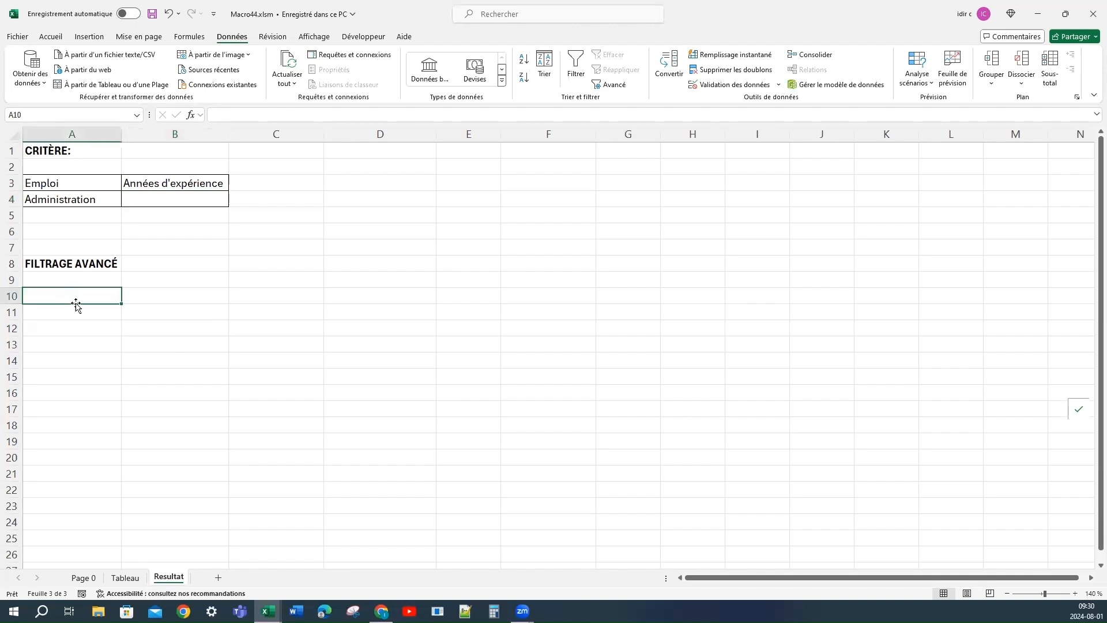
left_click(612, 85)
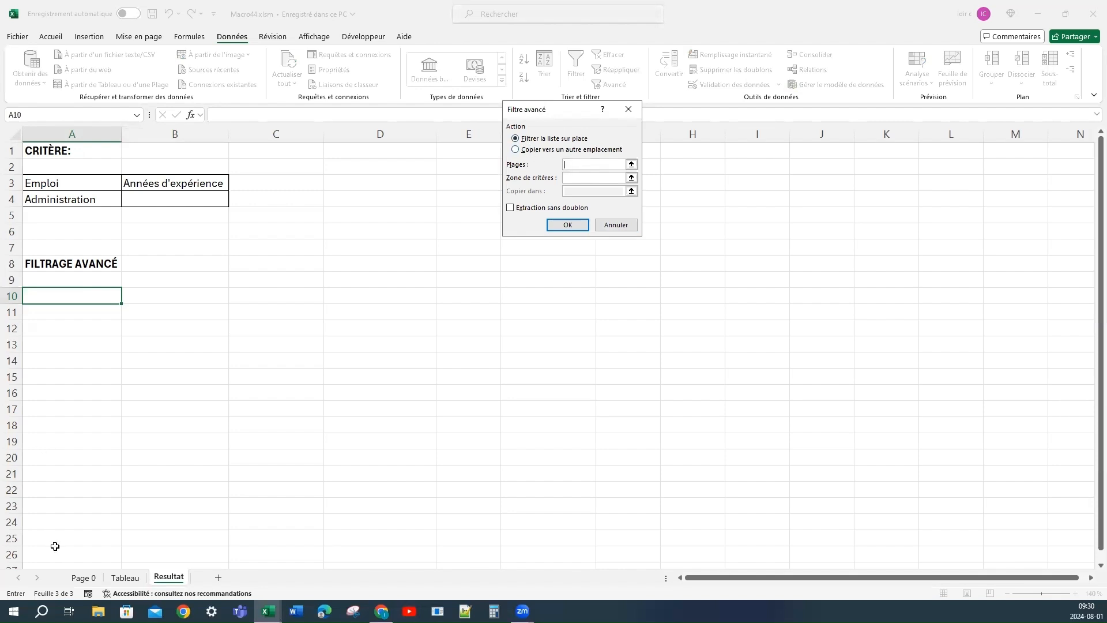
left_click(515, 149)
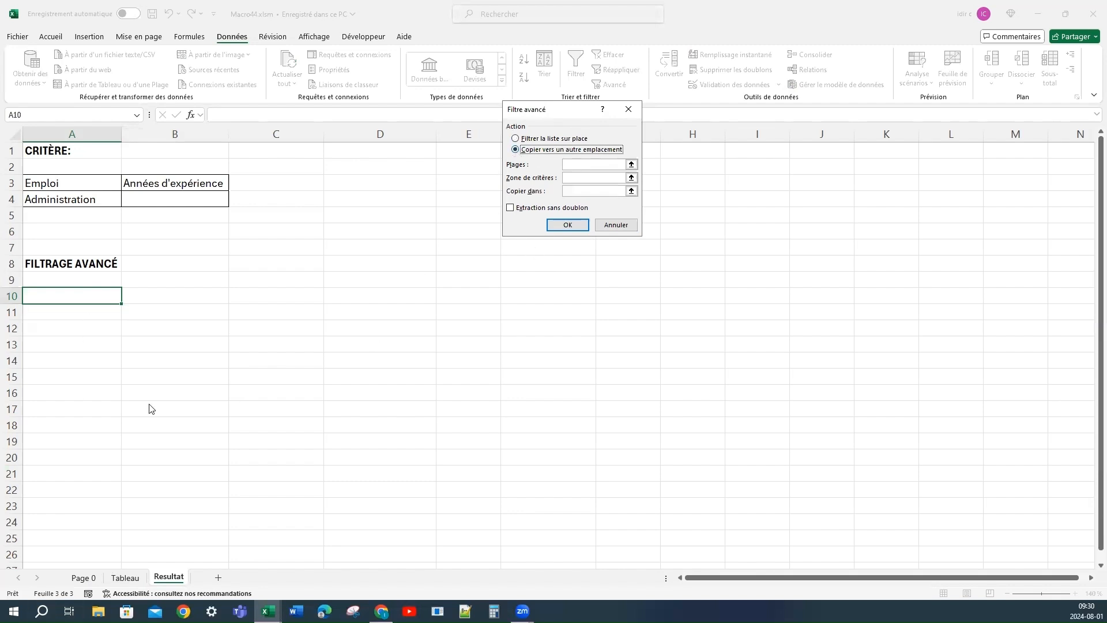
key("Tab")
left_click(126, 578)
left_click_drag(83, 166, 512, 404)
Step: Set the criteria range to A3:B4 and the copy destination to A10 on the Resultat sheet, and run the advanced filter
left_click(592, 178)
left_click(169, 577)
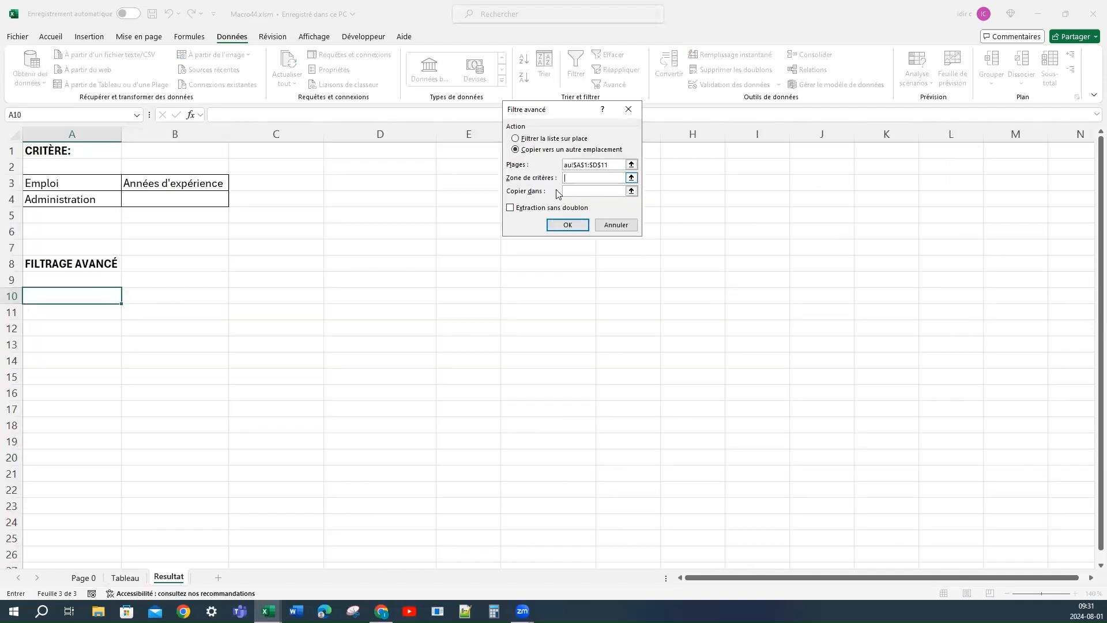
left_click_drag(65, 183, 172, 199)
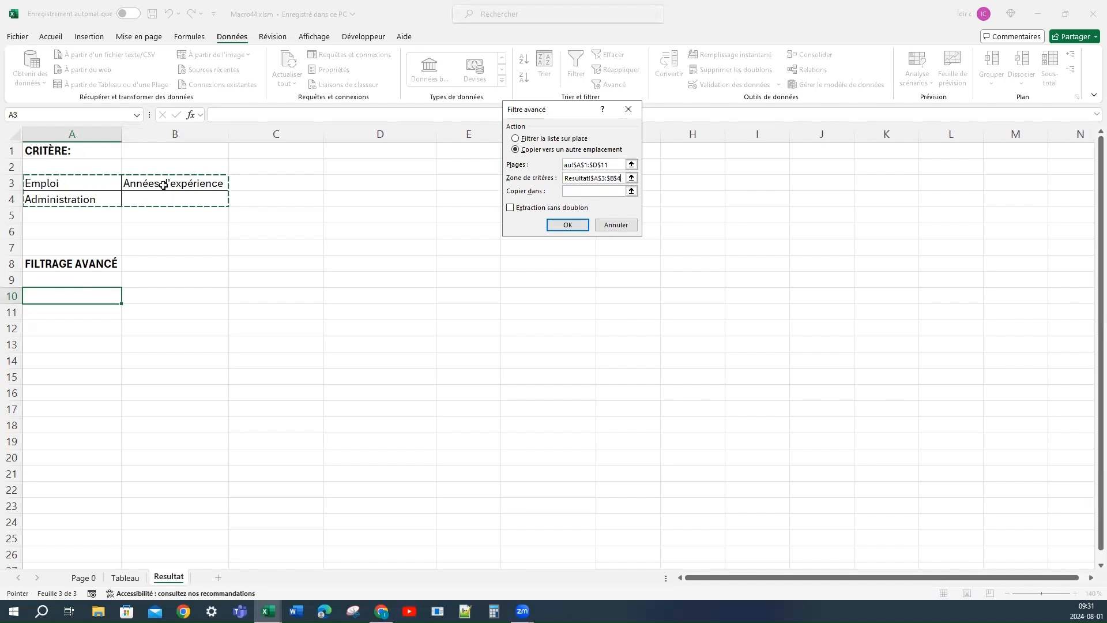
left_click(574, 193)
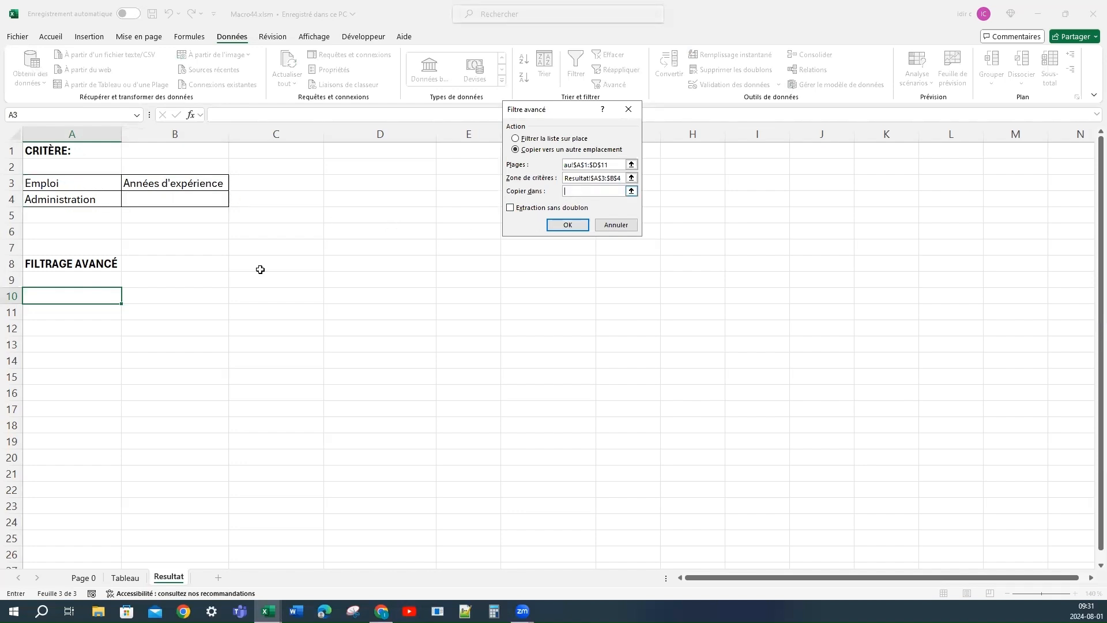
left_click(84, 298)
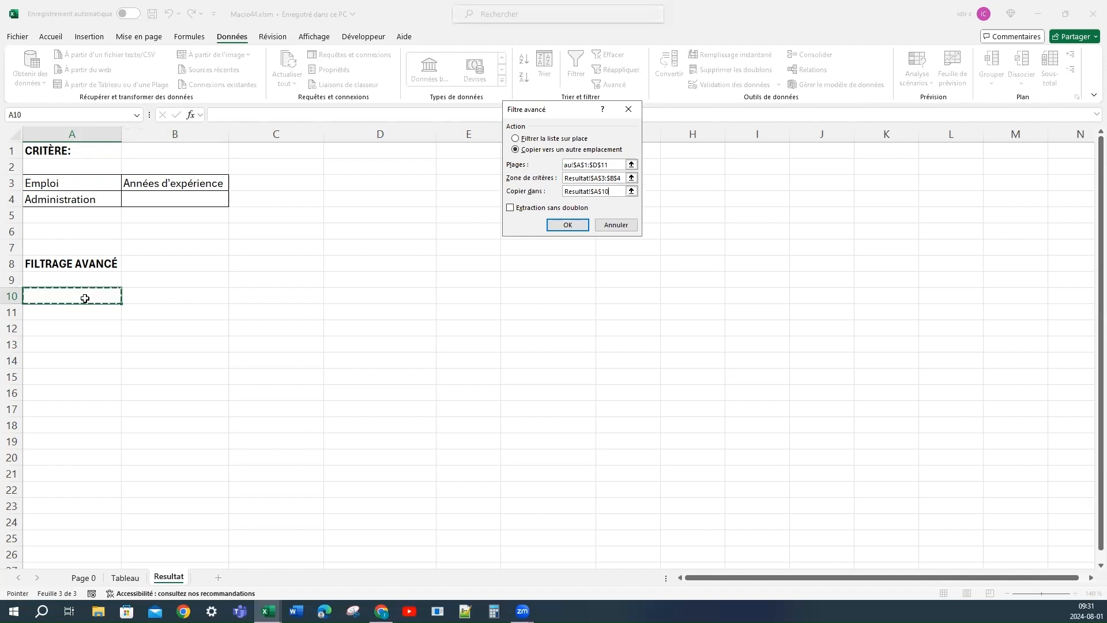
left_click(555, 225)
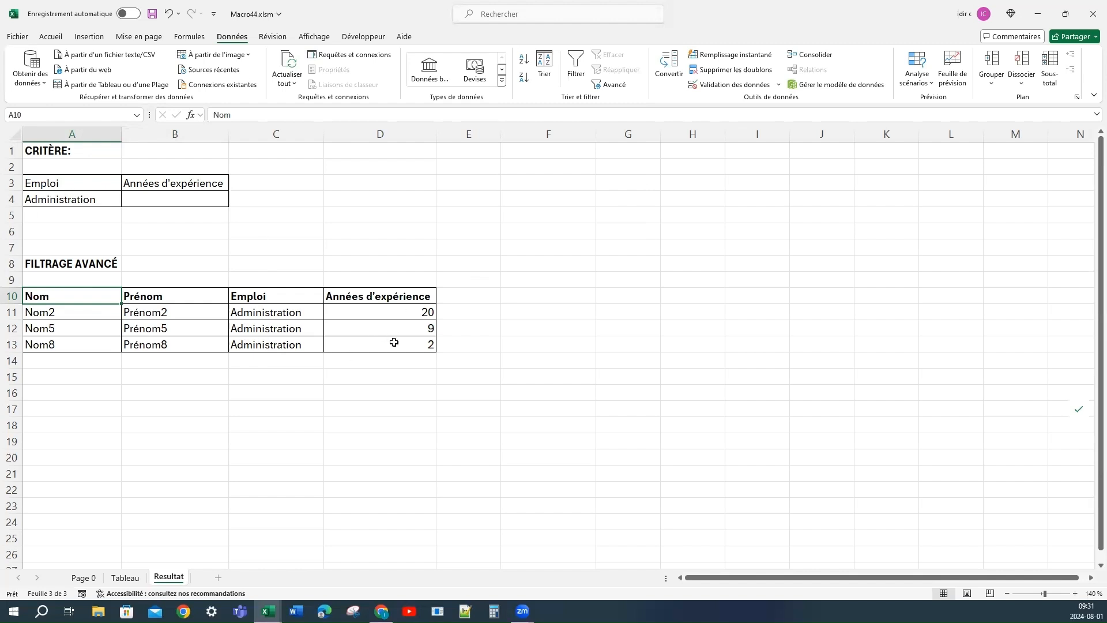
Step: Change the Emploi criterion in A4 to Enseignement and clear the contents of the filter results in A10:D13
left_click(78, 201)
left_click(127, 201)
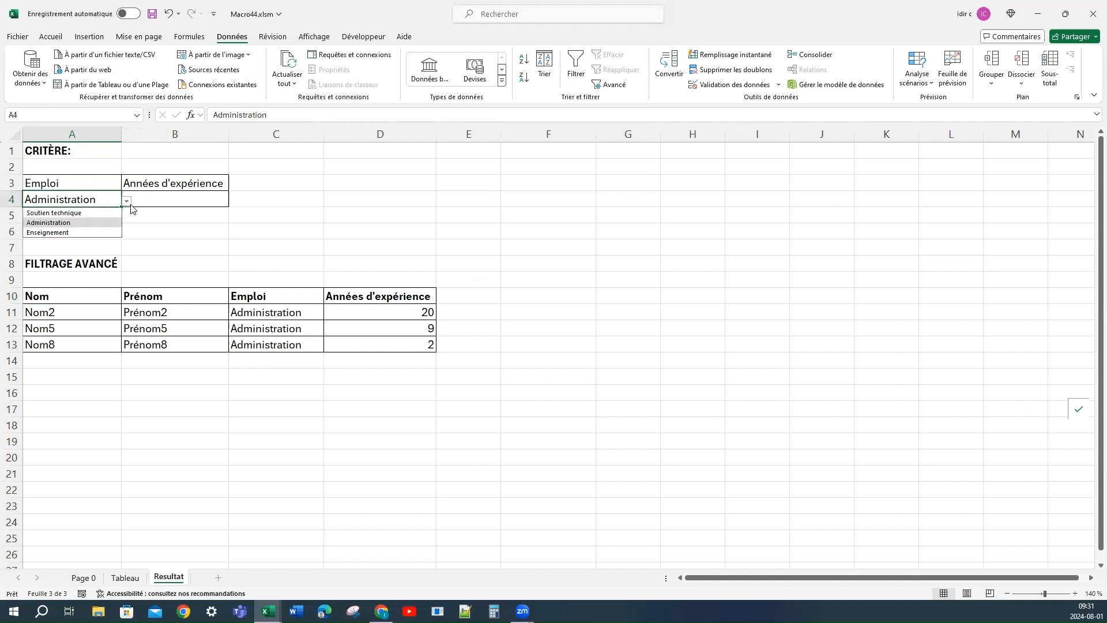
left_click(55, 234)
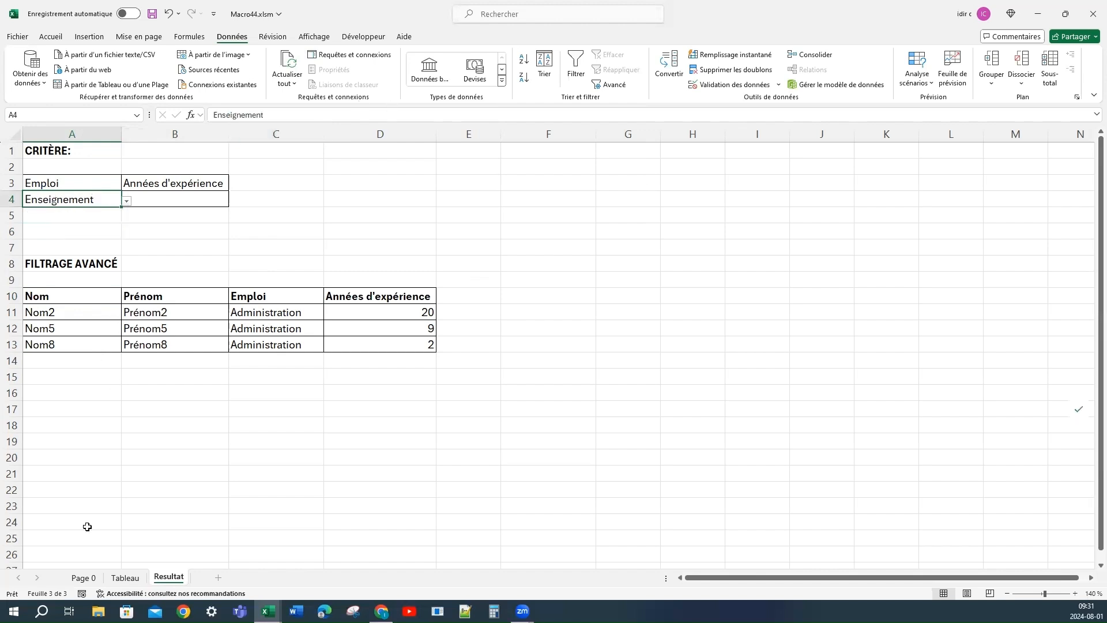
left_click_drag(54, 294, 353, 346)
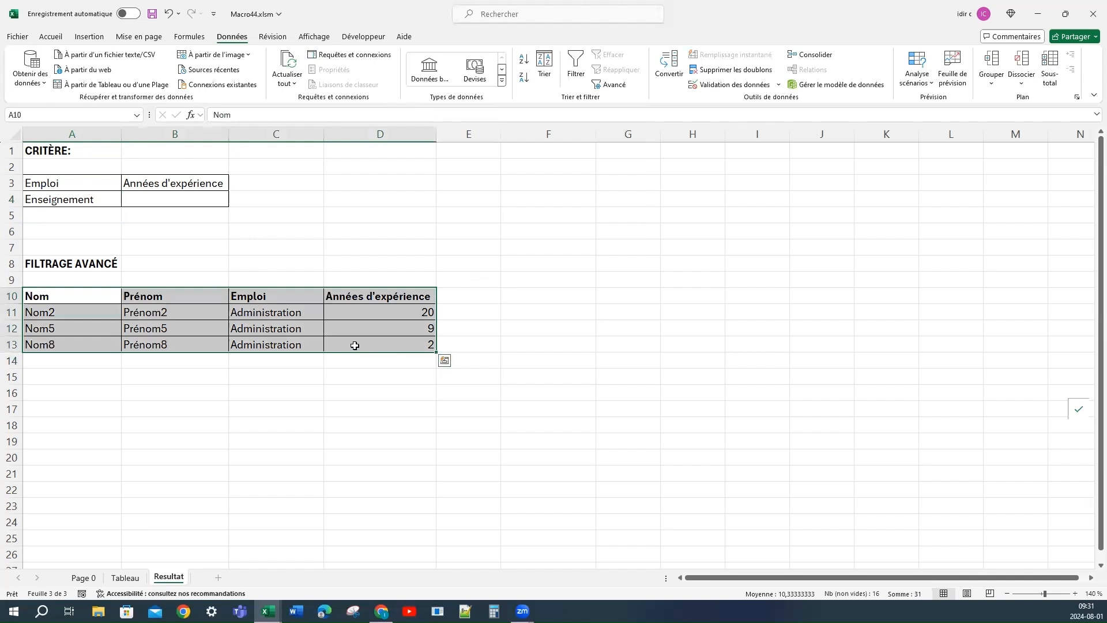
key("Delete")
Step: Start another advanced filter from A10, choosing to copy elsewhere and using A1:D11 of the Tableau sheet as the list range
left_click(55, 298)
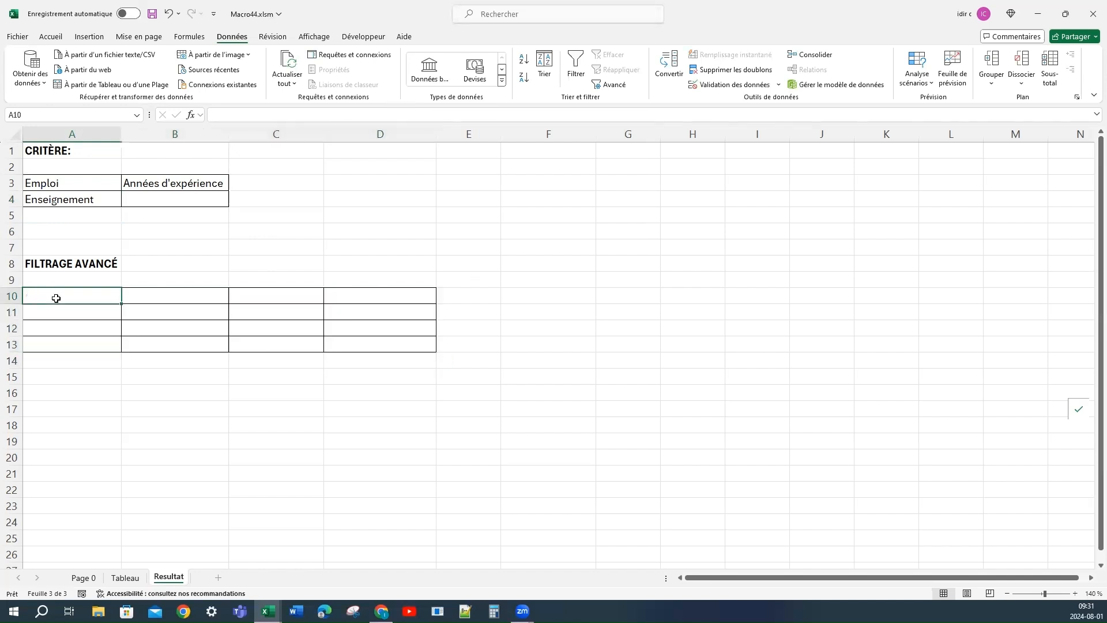
left_click(614, 86)
left_click(515, 149)
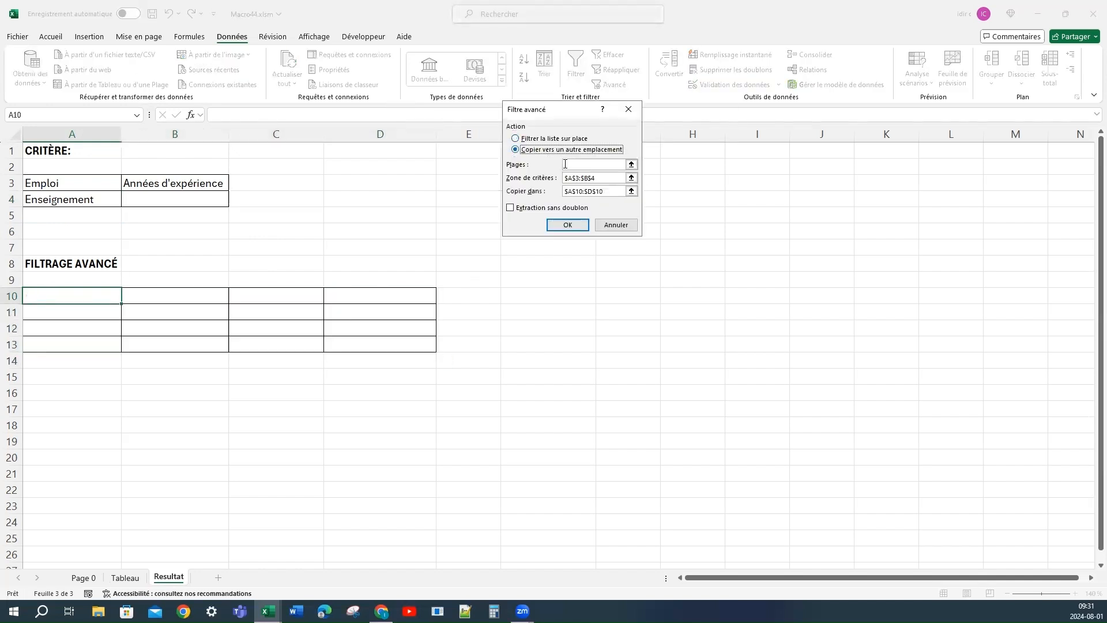
left_click(125, 577)
left_click_drag(81, 165, 459, 417)
left_click_drag(72, 161, 464, 403)
Step: Reselect A3:B4 as the criteria range and A10 as the copy destination on Resultat, and apply the filter
left_click(586, 180)
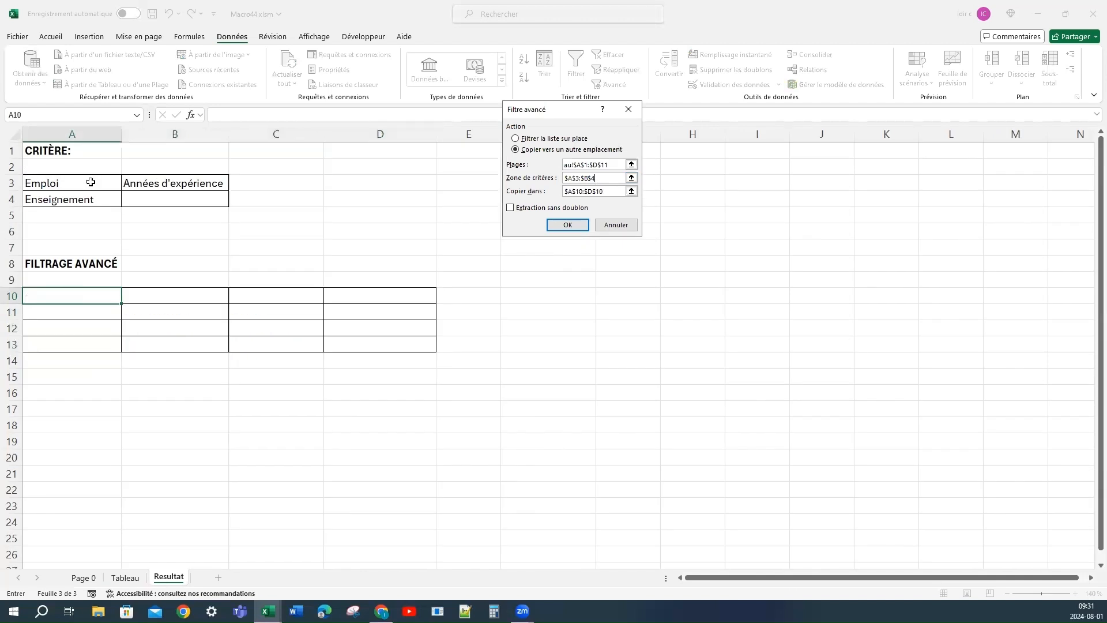
left_click_drag(602, 178, 565, 178)
left_click_drag(52, 184, 168, 198)
left_click_drag(611, 191, 562, 191)
left_click(82, 294)
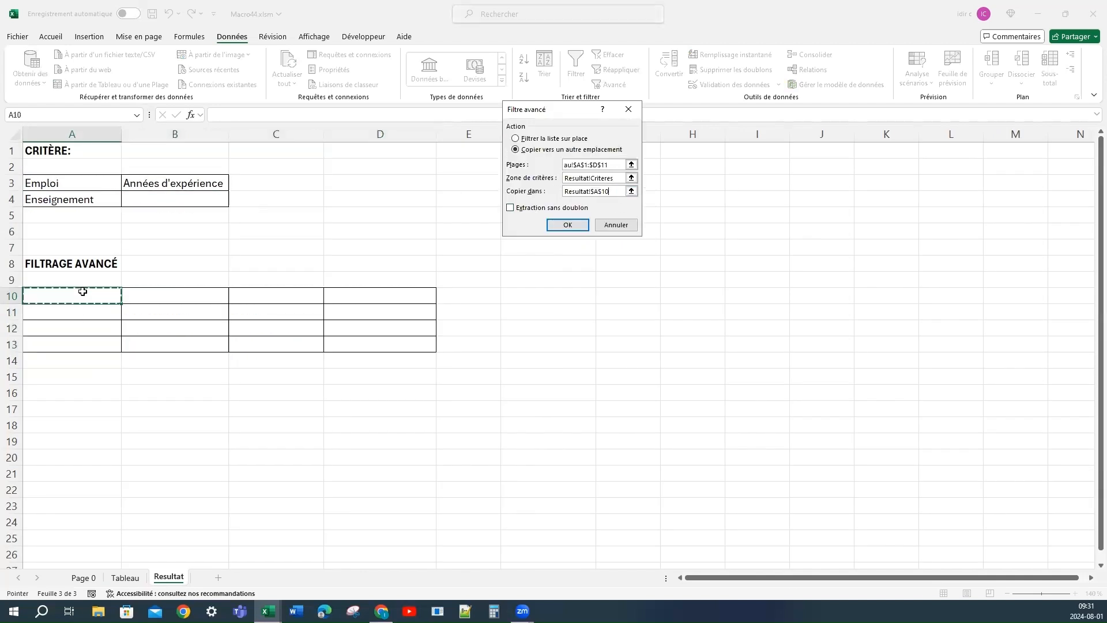
left_click(558, 225)
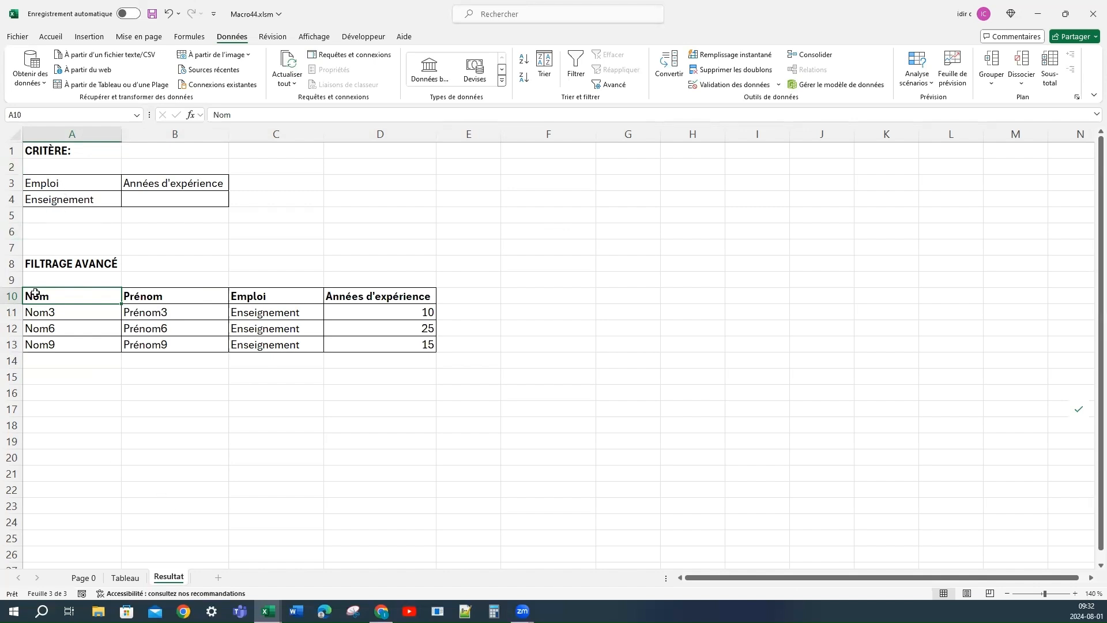
Step: Delete rows 10 to 13 containing the filter results and select cell A10
left_click(190, 296)
left_click(11, 296)
left_click_drag(10, 295, 11, 345)
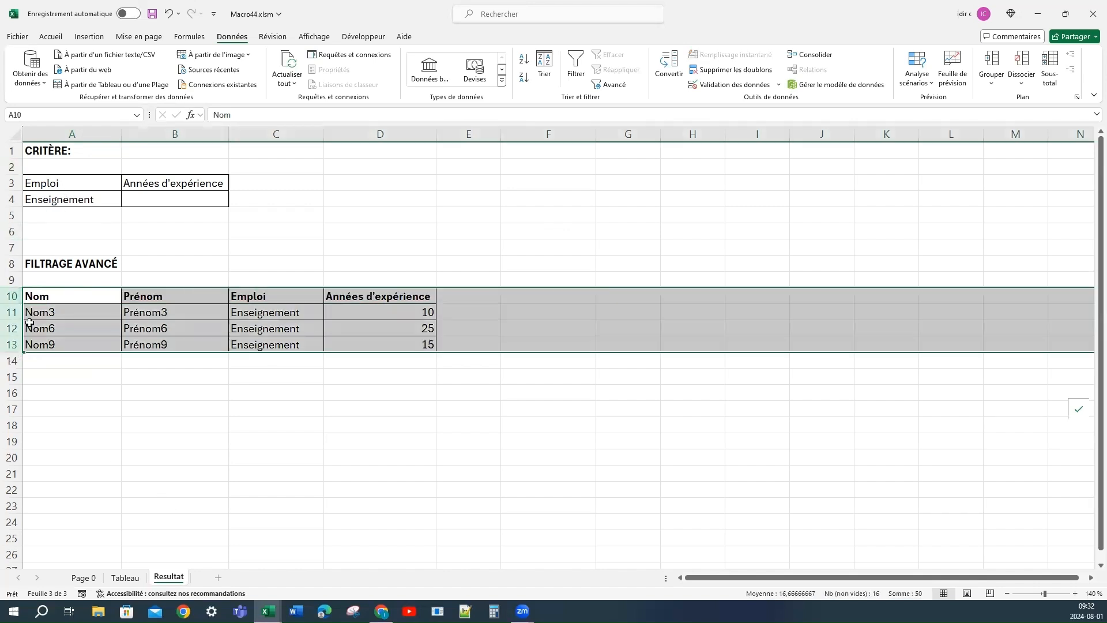
right_click(19, 320)
left_click(87, 453)
left_click(115, 302)
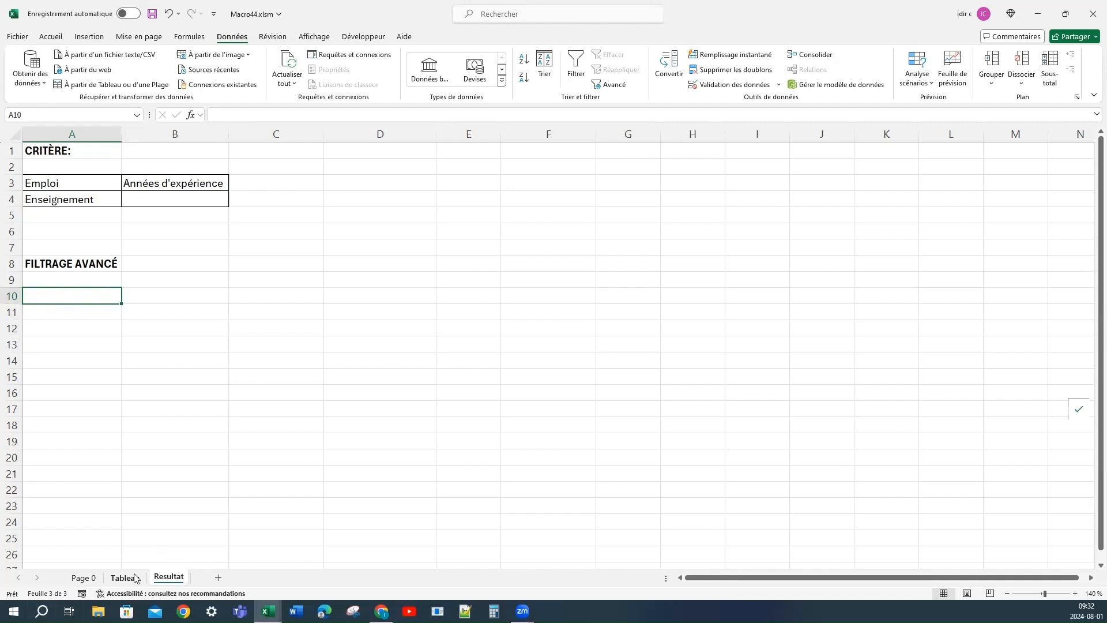
Step: Start recording a macro named Filtrage, stored in this workbook (Ce classeur)
left_click(364, 36)
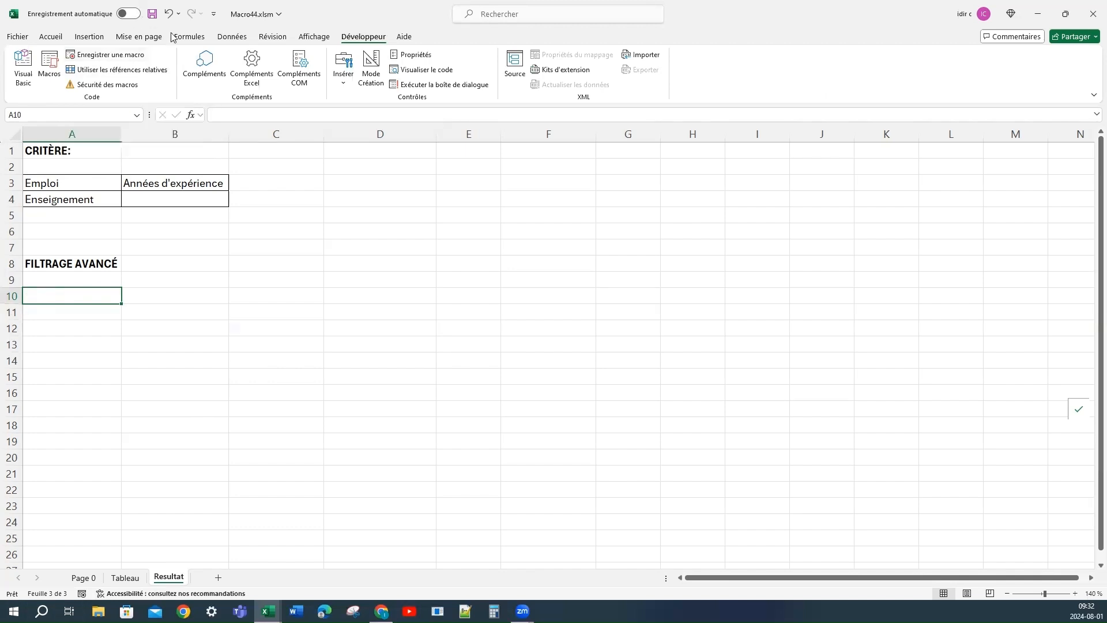
left_click(113, 55)
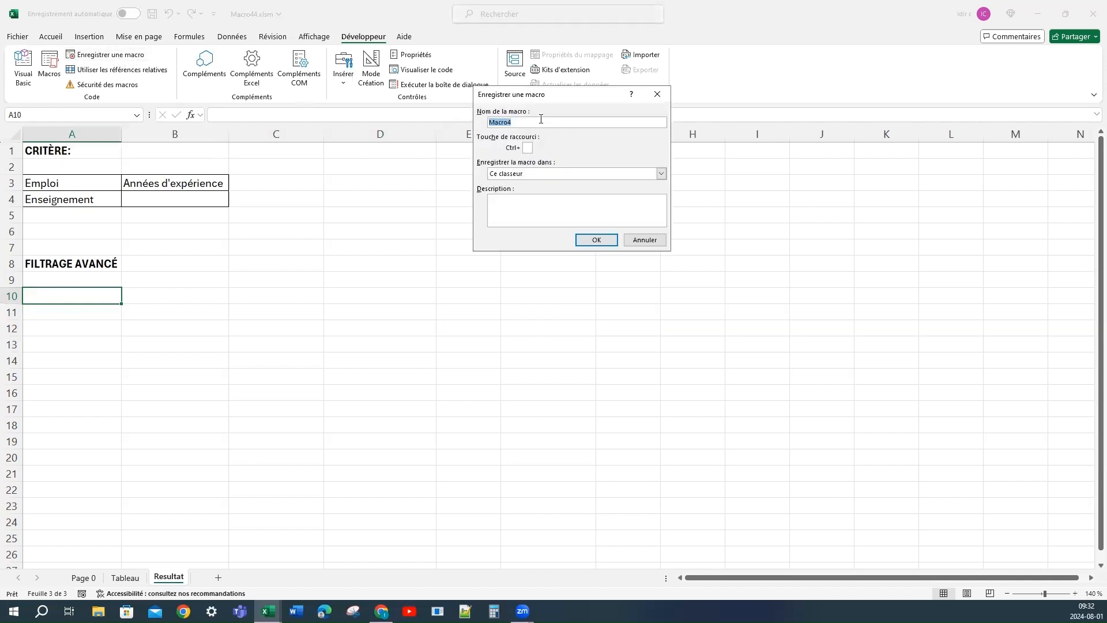
type("Filtrage")
left_click(524, 174)
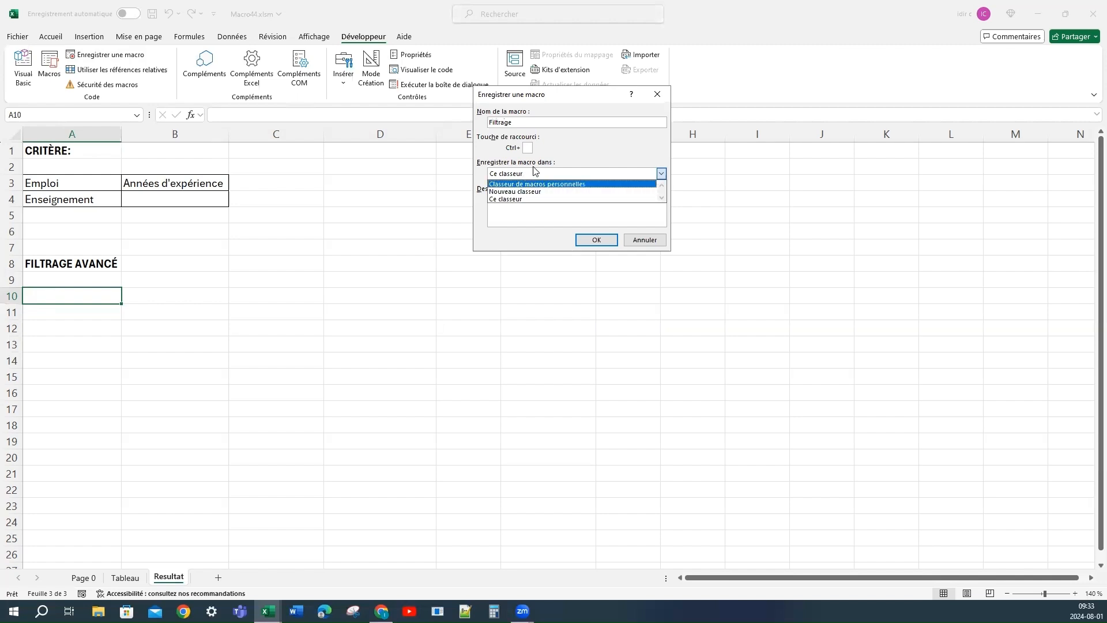
left_click(535, 171)
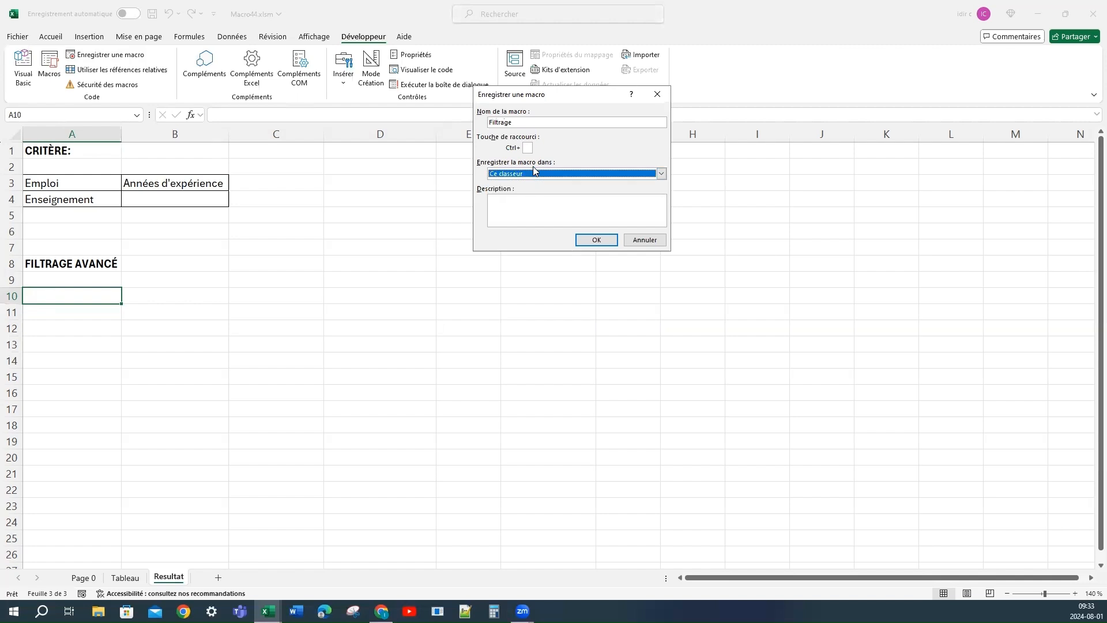
left_click(584, 245)
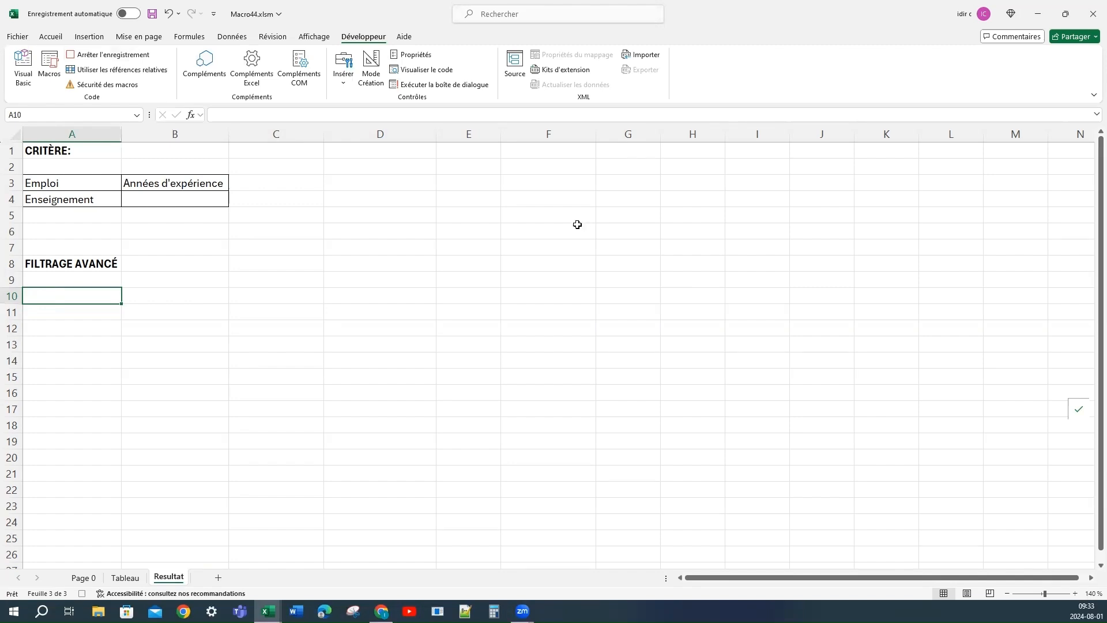
Step: Start an advanced filter within the macro recording, set to copy to another location with list range Tableau!A1:D11
left_click(228, 38)
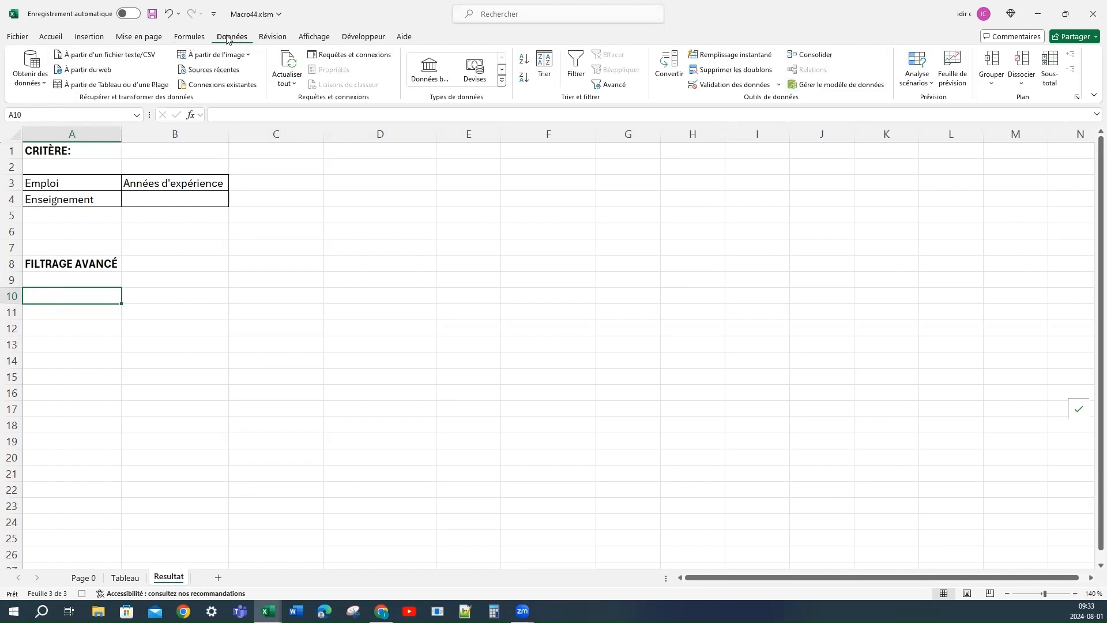
left_click(621, 88)
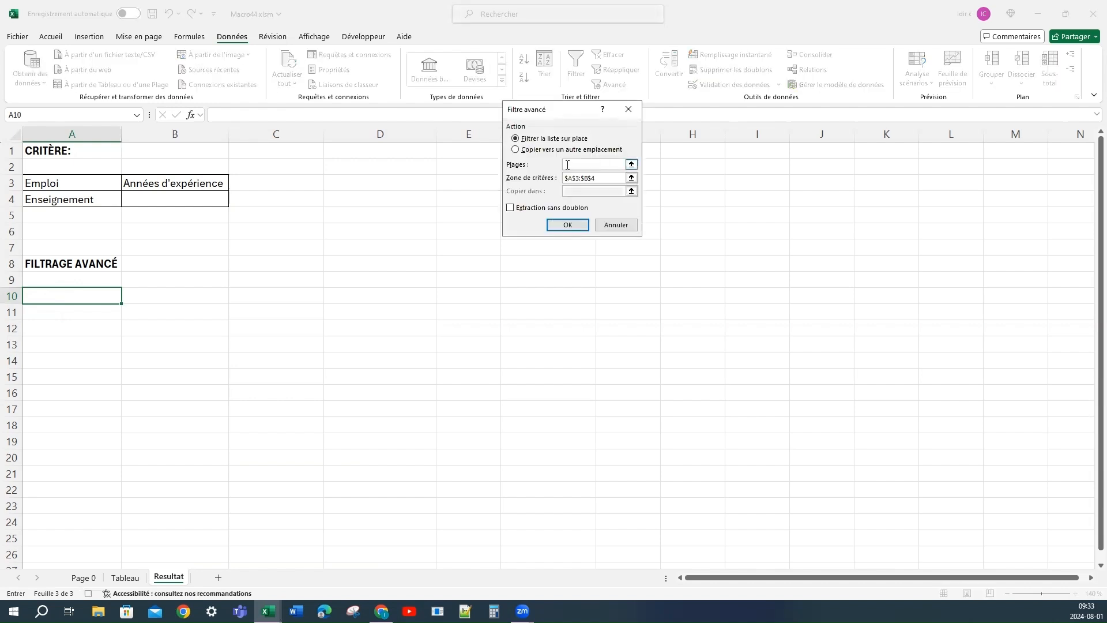
left_click(541, 150)
left_click(582, 165)
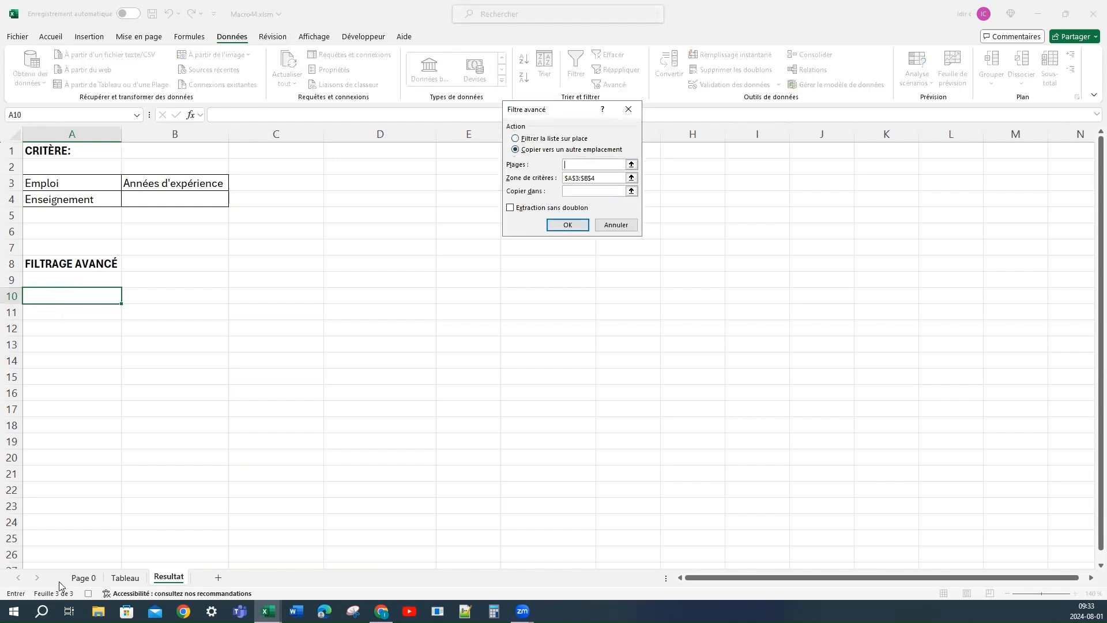
left_click(124, 577)
left_click_drag(98, 173, 477, 400)
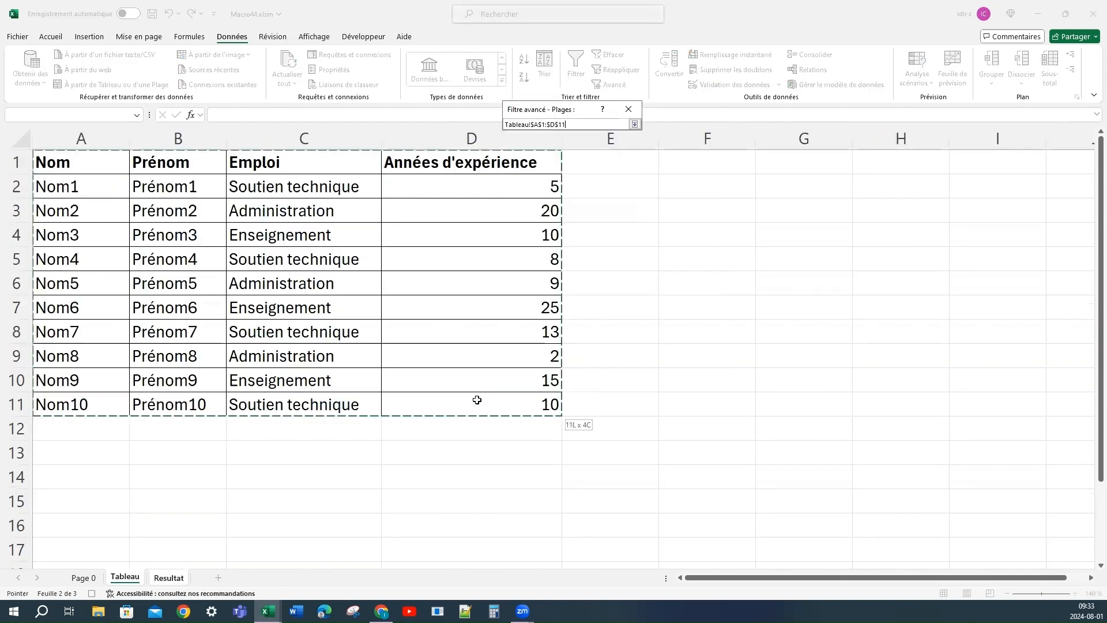
Step: Run the filter with criteria range A3:B4 and copy destination A10 on the Resultat sheet, and stop the macro recording
left_click(168, 577)
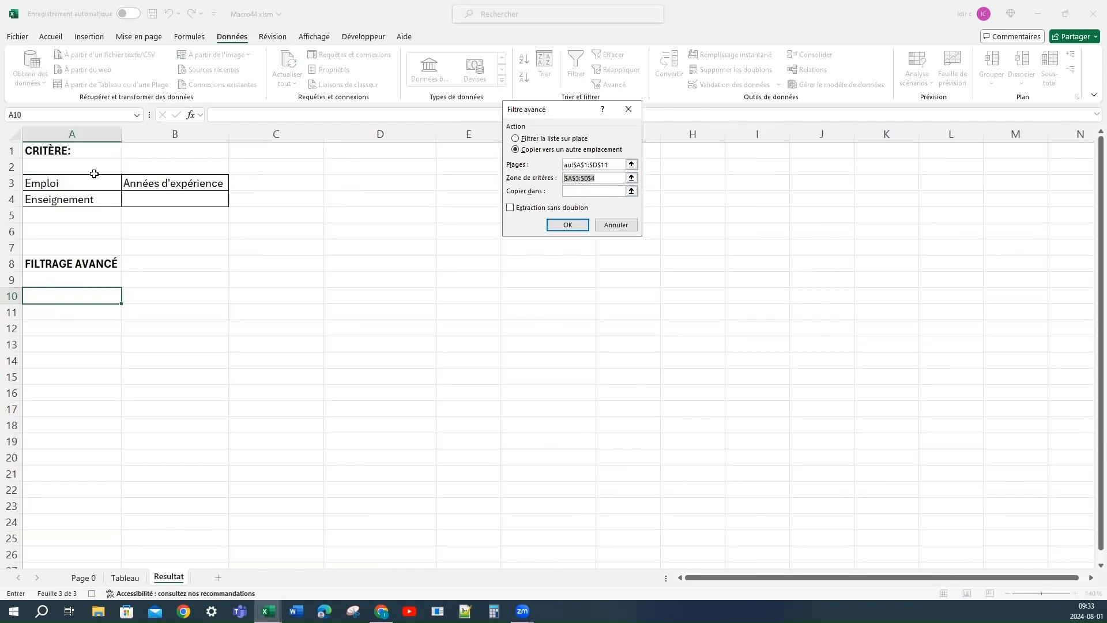
left_click_drag(72, 185, 173, 199)
left_click(622, 191)
left_click(64, 298)
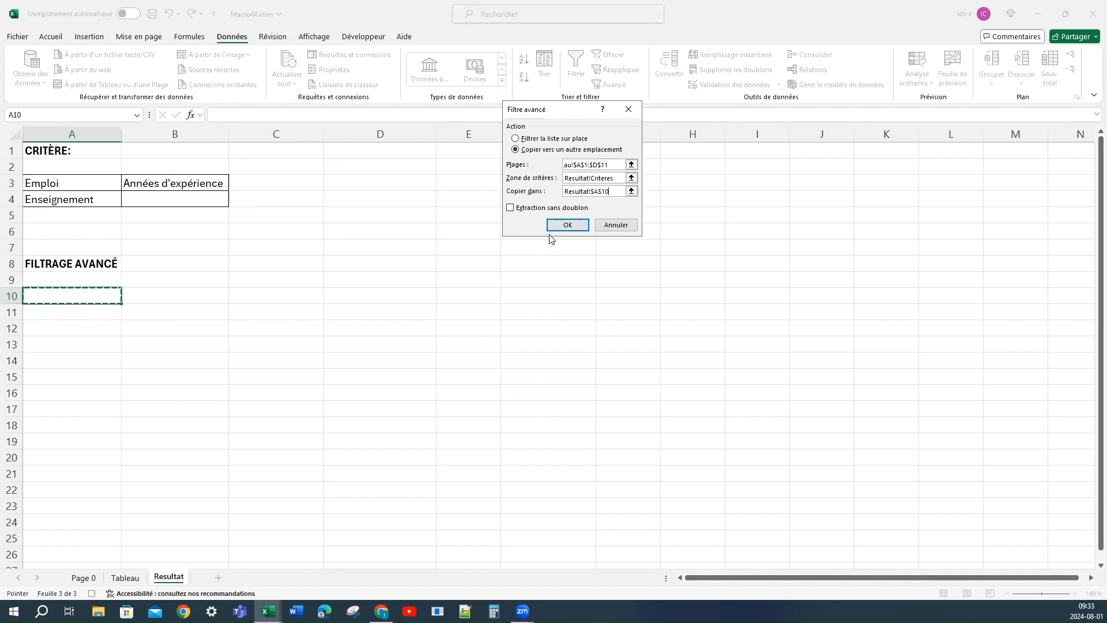
left_click(568, 225)
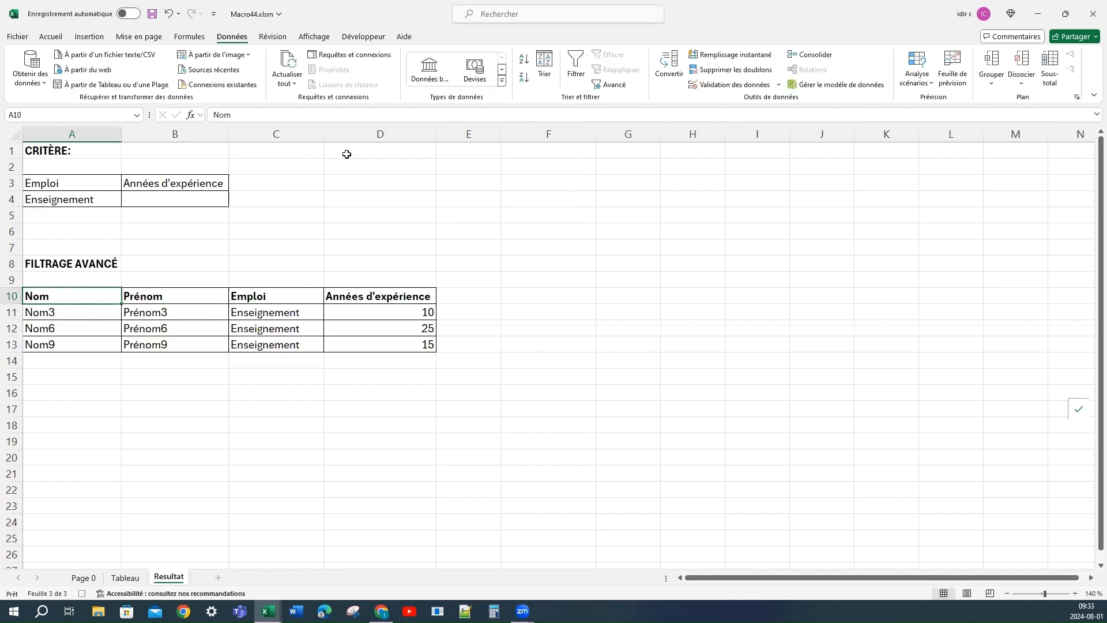
left_click(363, 37)
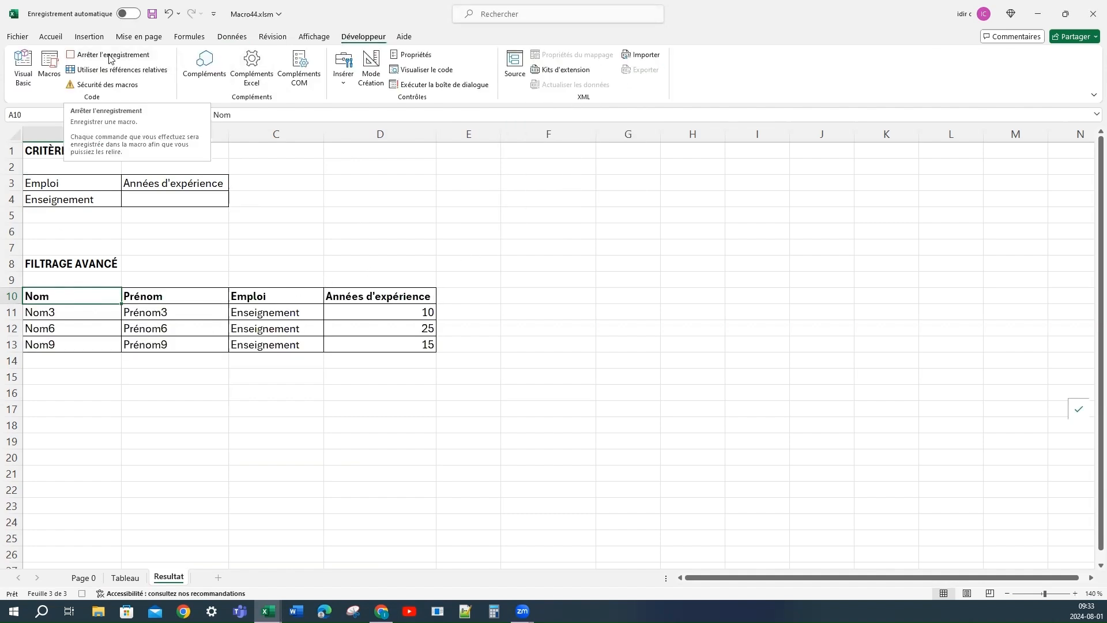
left_click(109, 56)
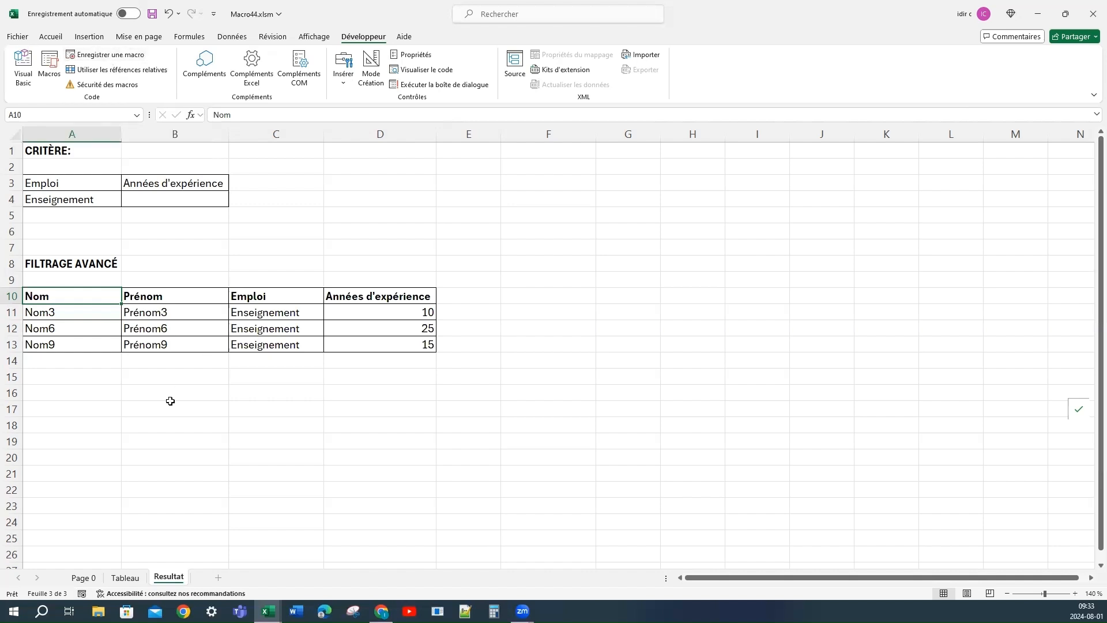
Step: Clear the filter results from A10:D13 on the Resultat sheet after viewing the macro list
left_click(49, 75)
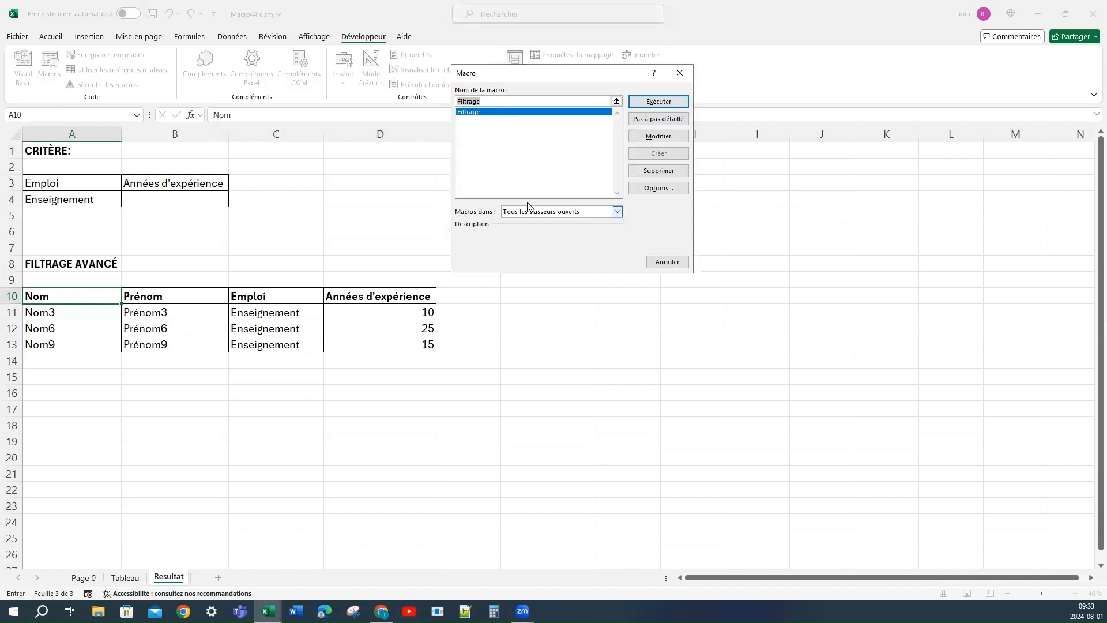
left_click(658, 268)
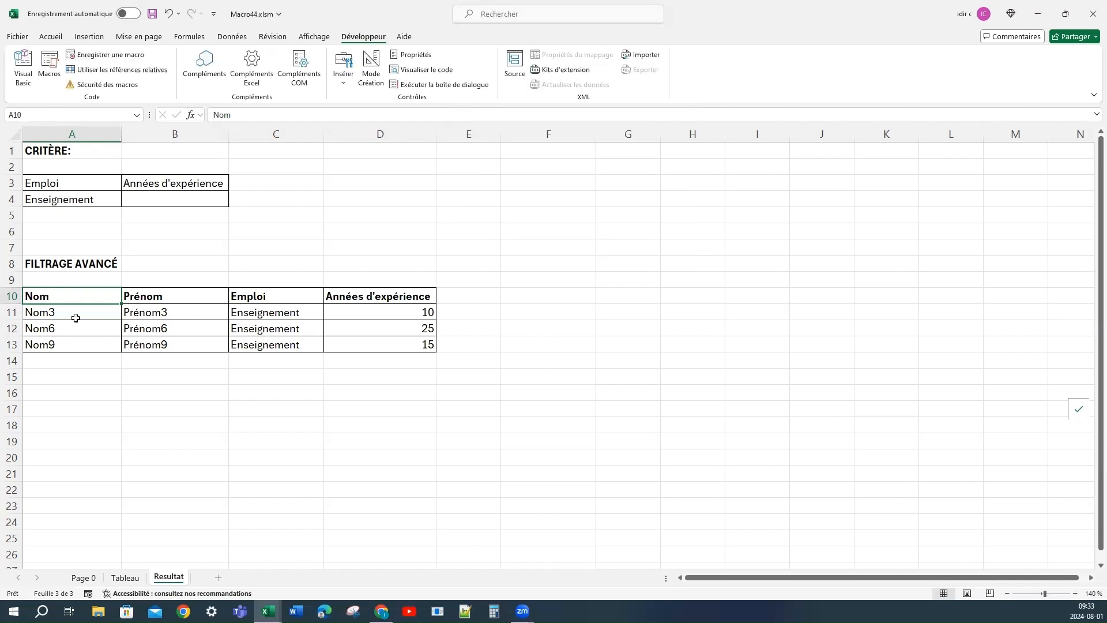
left_click_drag(33, 295, 415, 341)
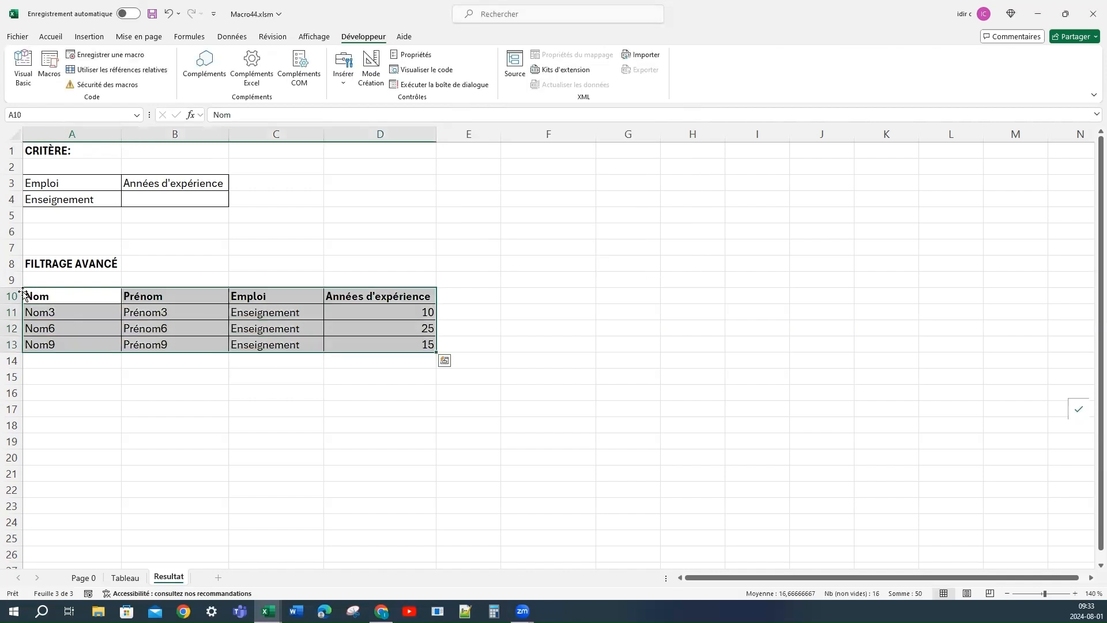
right_click(33, 312)
left_click(81, 389)
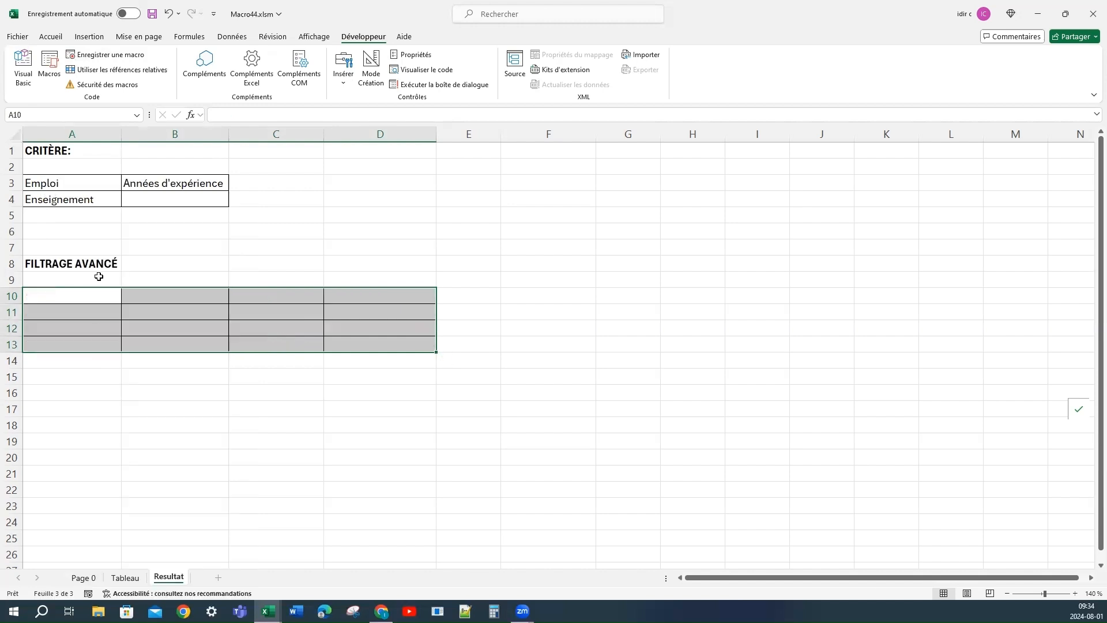
Step: Set the Emploi criterion in A4 to Soutien technique and run the Filtrage macro
left_click(92, 199)
left_click(128, 201)
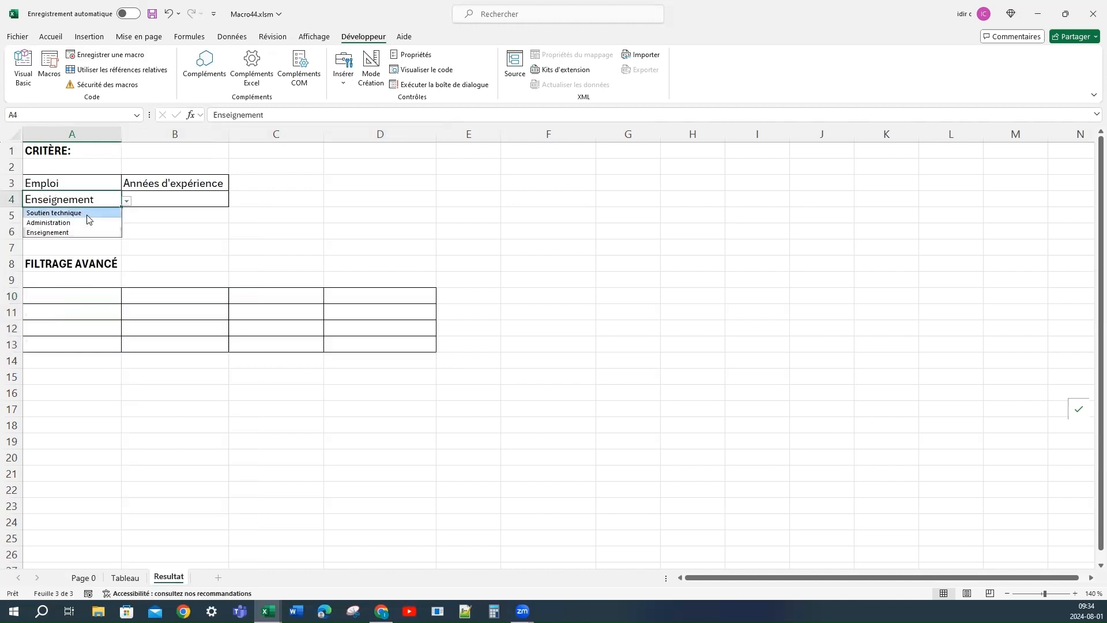
left_click(89, 215)
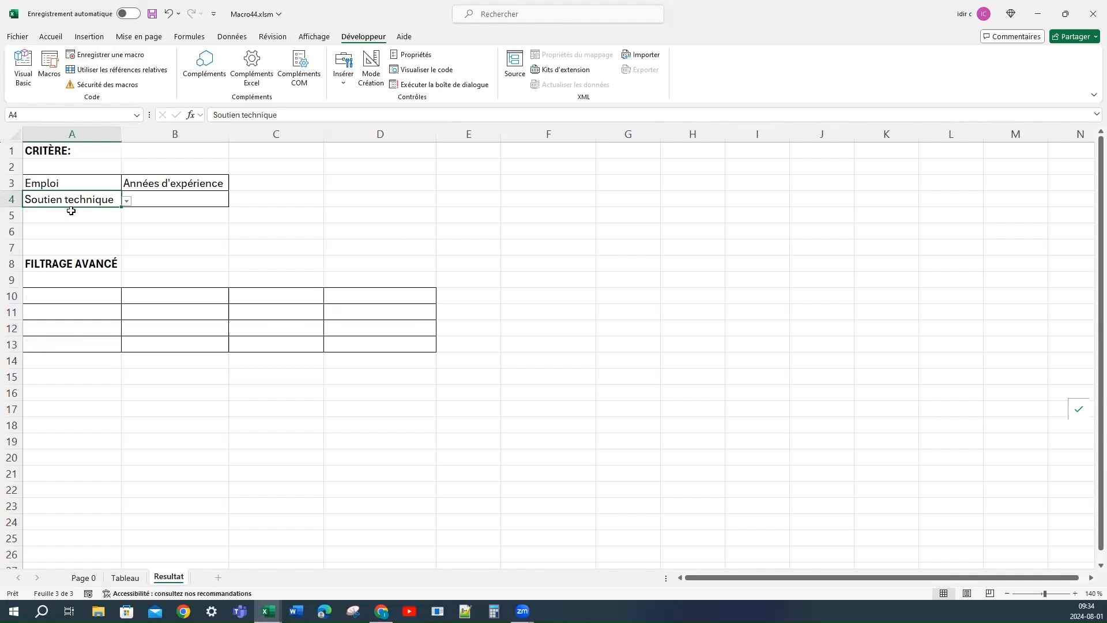
left_click(50, 68)
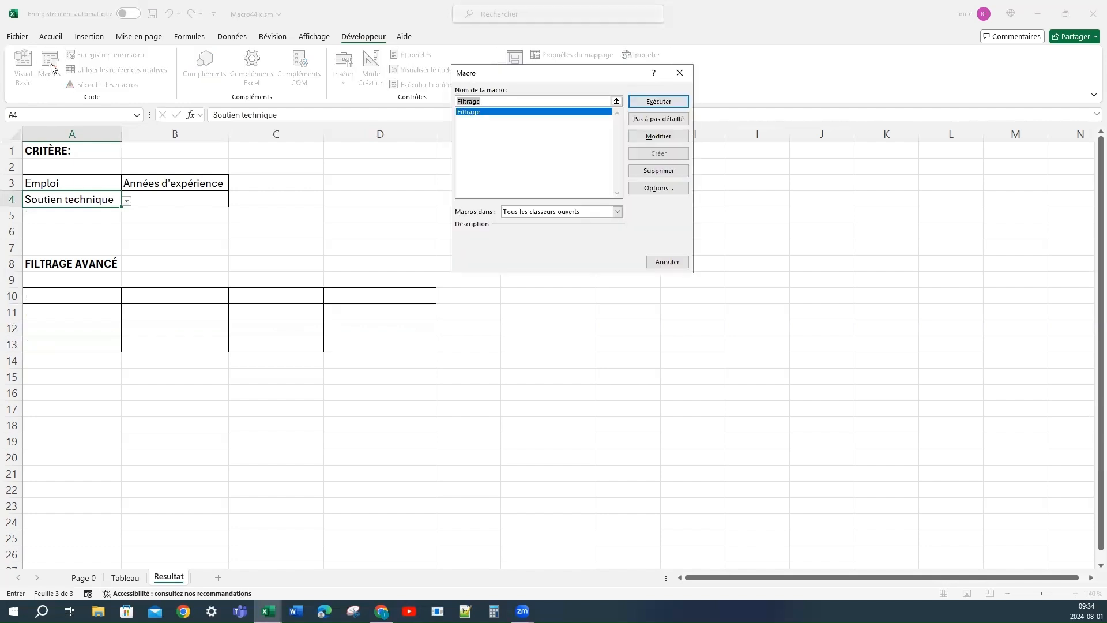
left_click(652, 102)
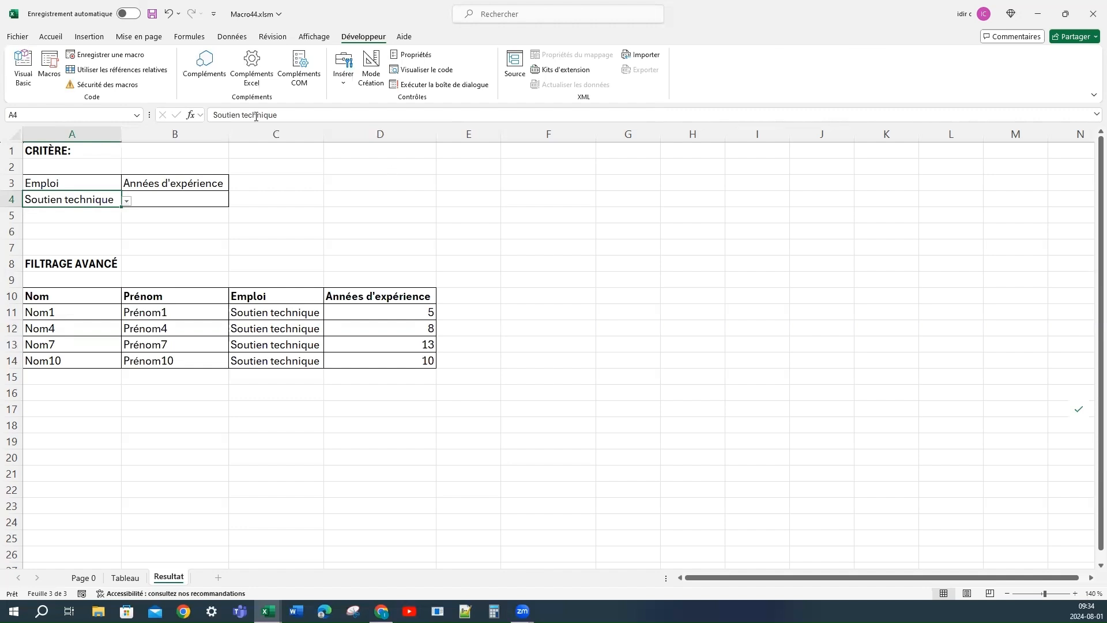
Step: Examine the recorded VBA code of the Filtrage macro in the Visual Basic editor and return to the workbook
left_click(58, 68)
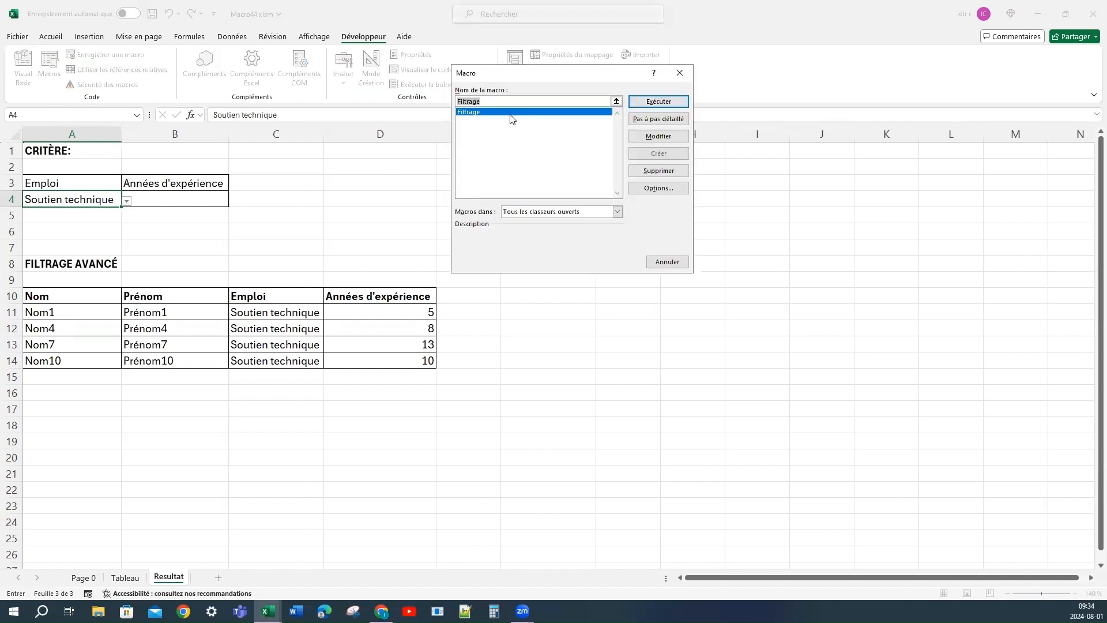
left_click(664, 138)
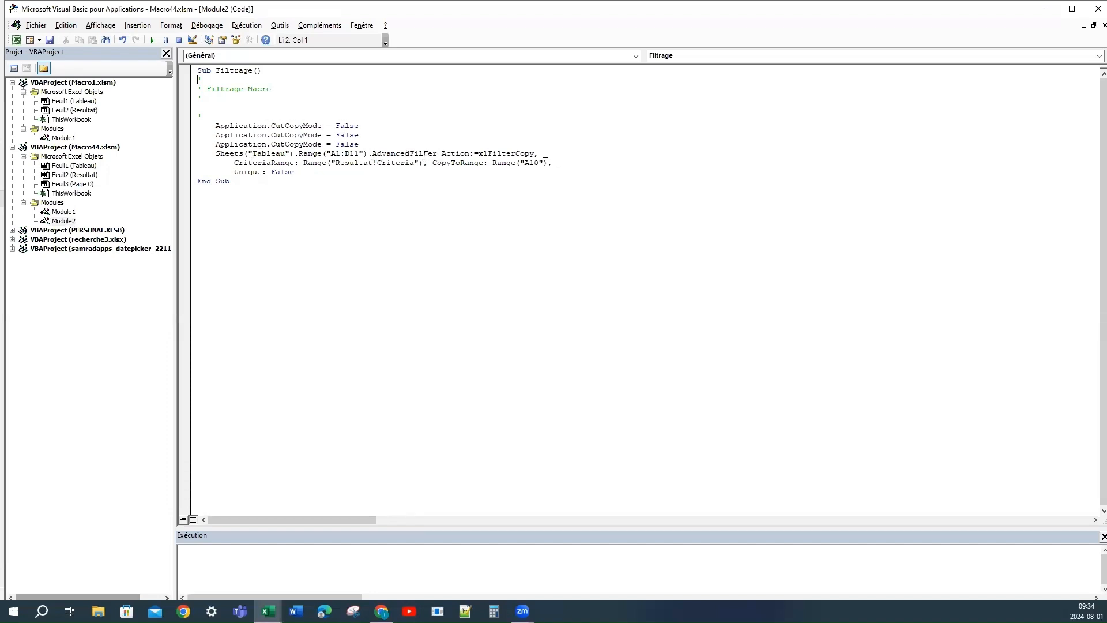
left_click(1098, 9)
left_click(50, 74)
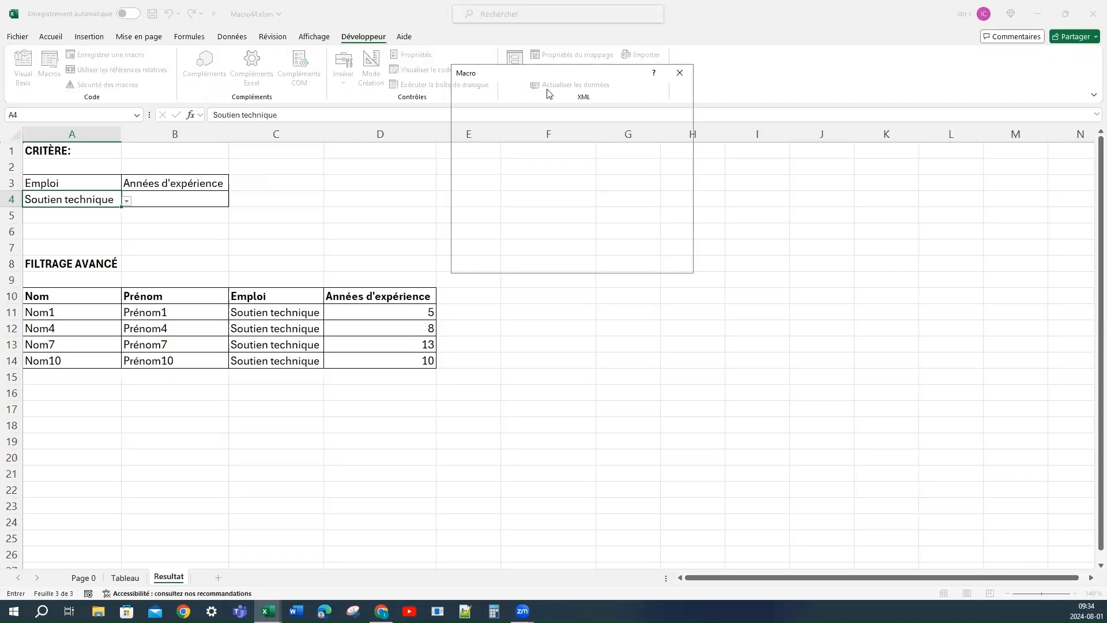
left_click(678, 73)
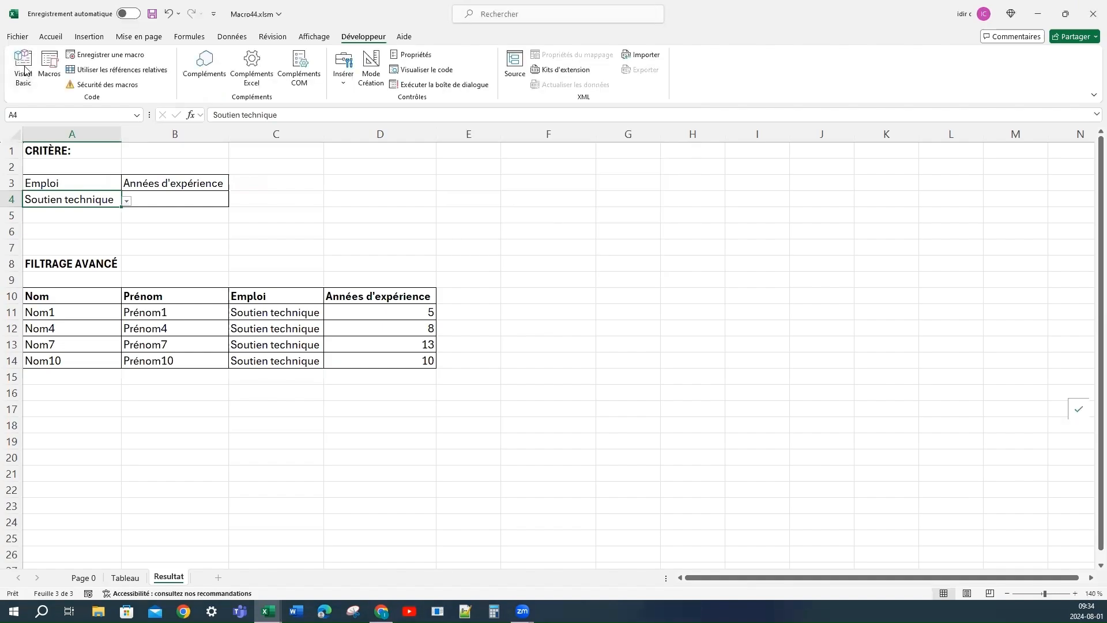
left_click(23, 67)
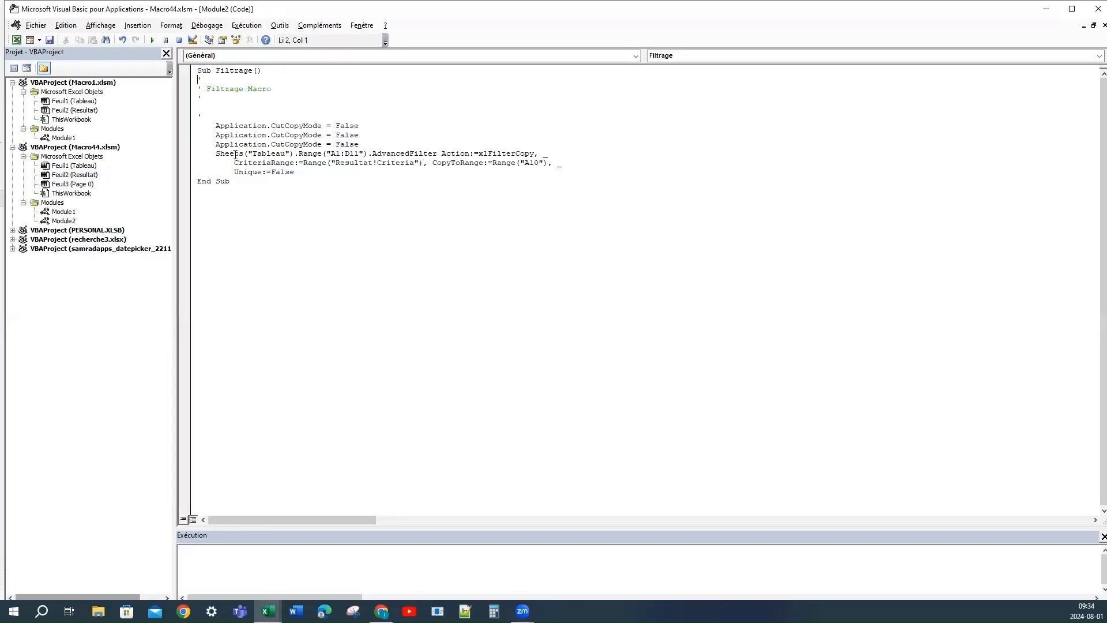
left_click(1092, 9)
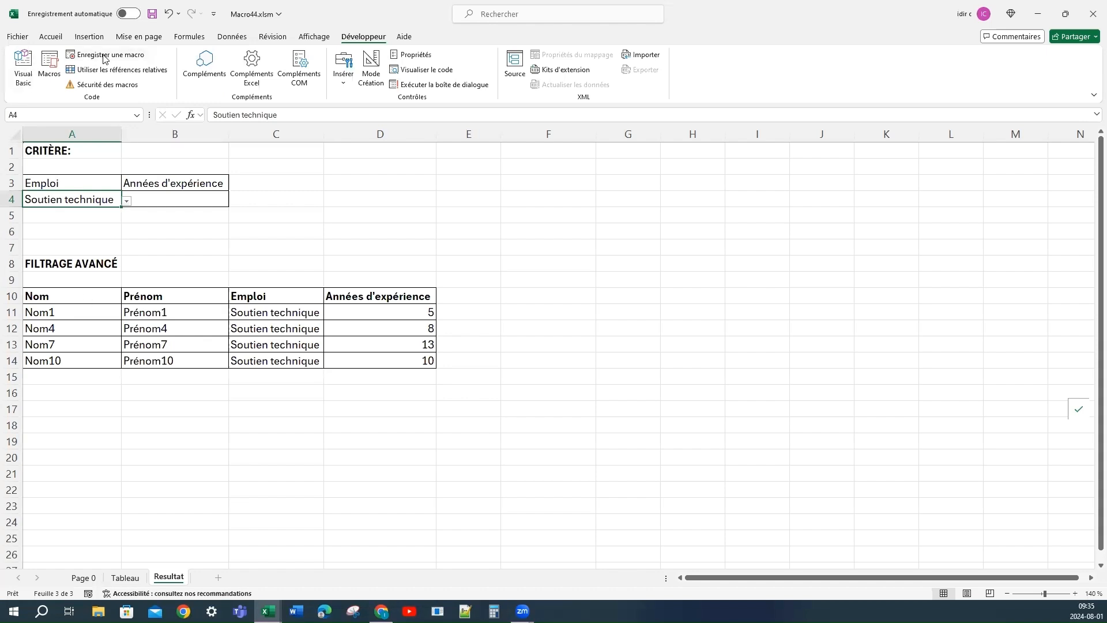
left_click(50, 65)
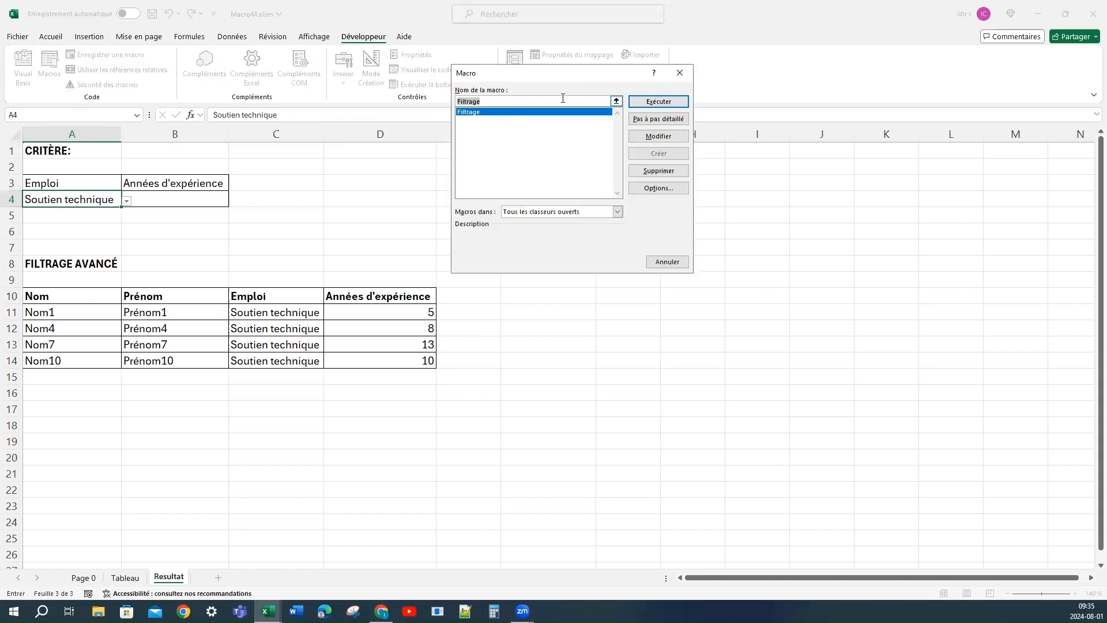
left_click(679, 73)
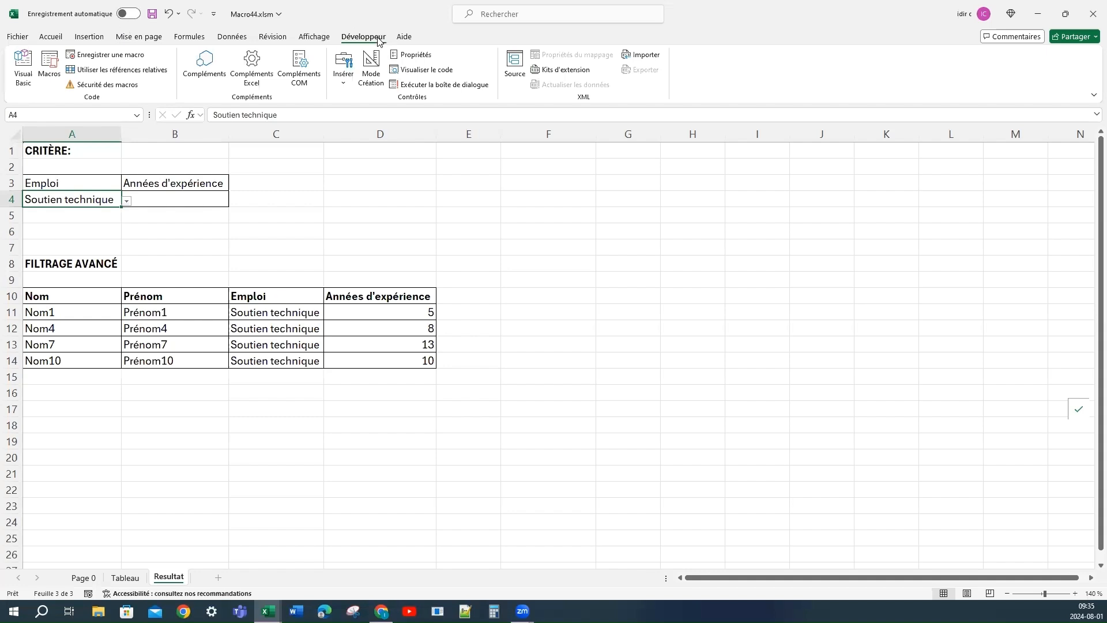
Step: Insert a form control button over cells F2 to F4 and assign the Filtrage macro to it
left_click(346, 81)
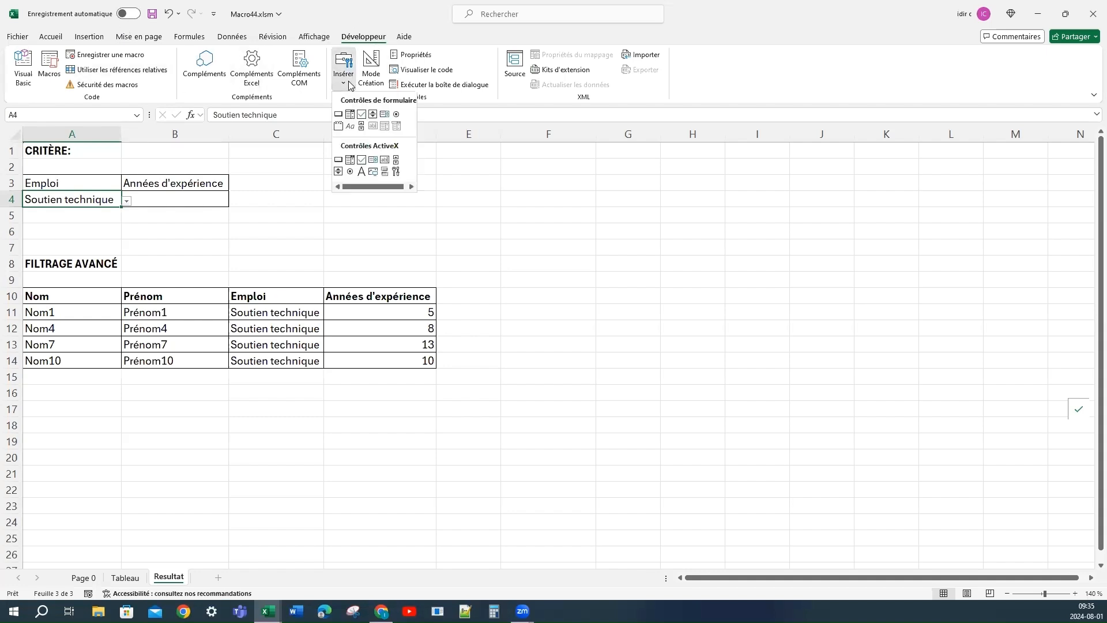
left_click(339, 115)
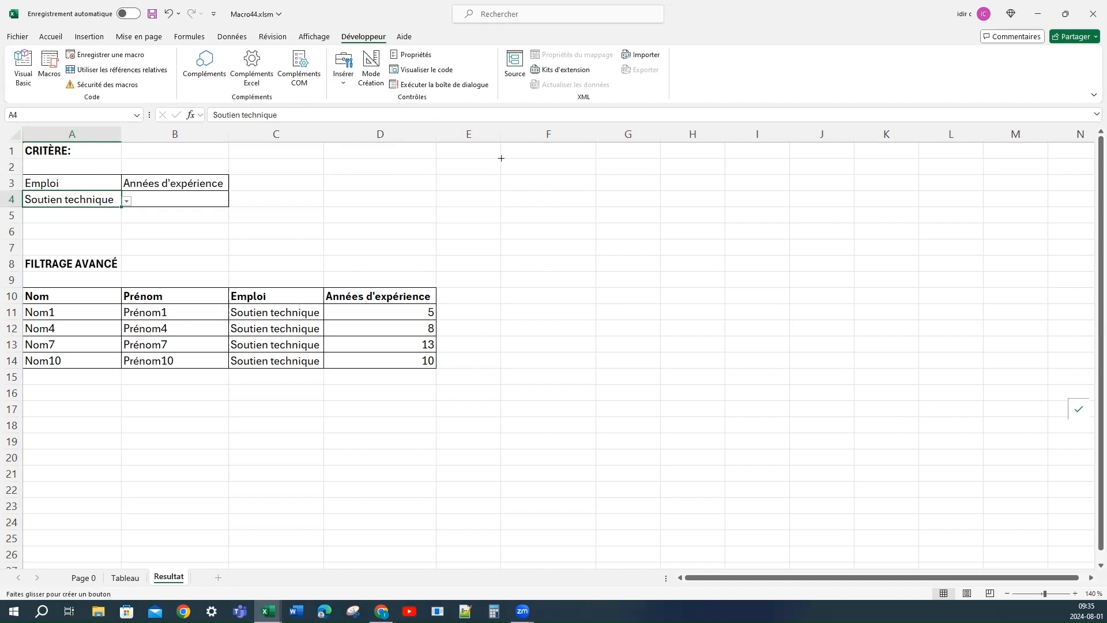
left_click_drag(501, 158, 599, 195)
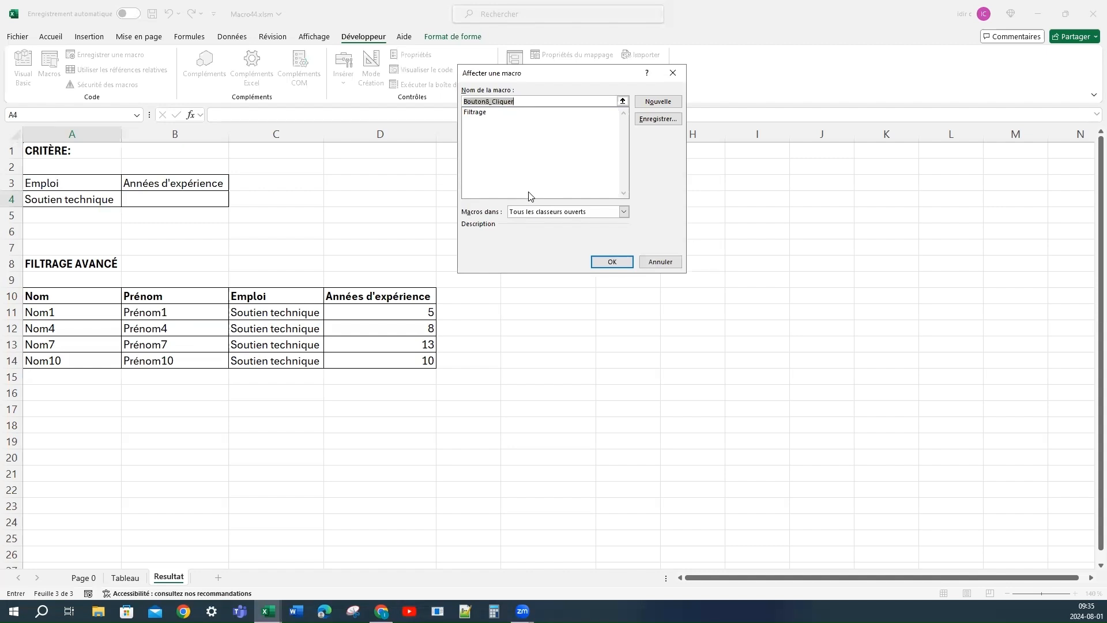
left_click(483, 113)
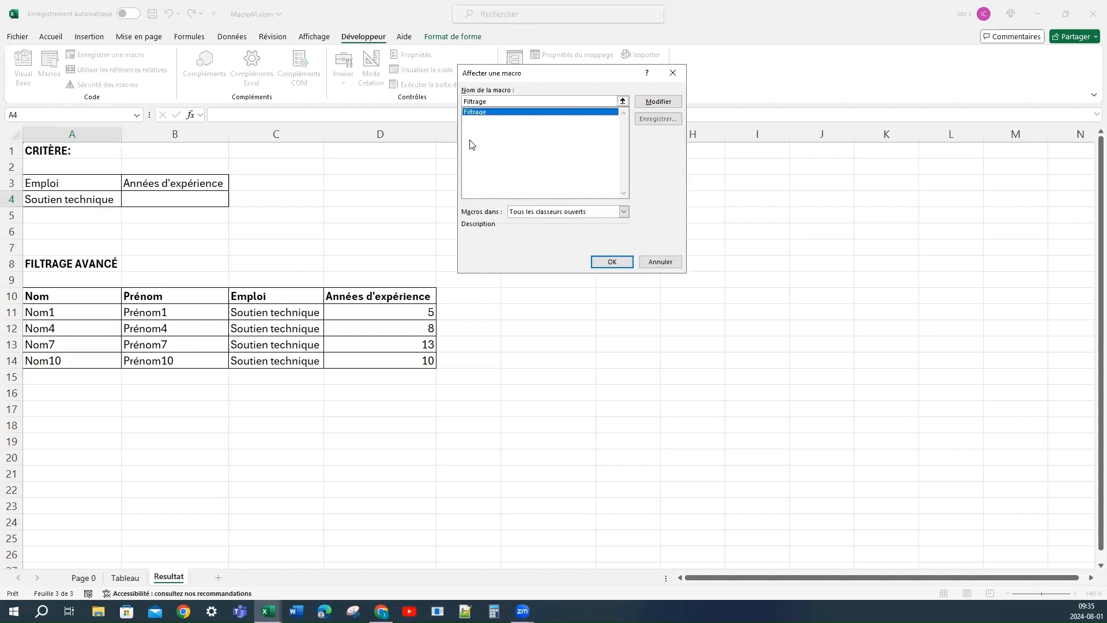
left_click(610, 262)
Step: Replace the new button's caption with Filtrage and deselect the button
left_click(536, 176)
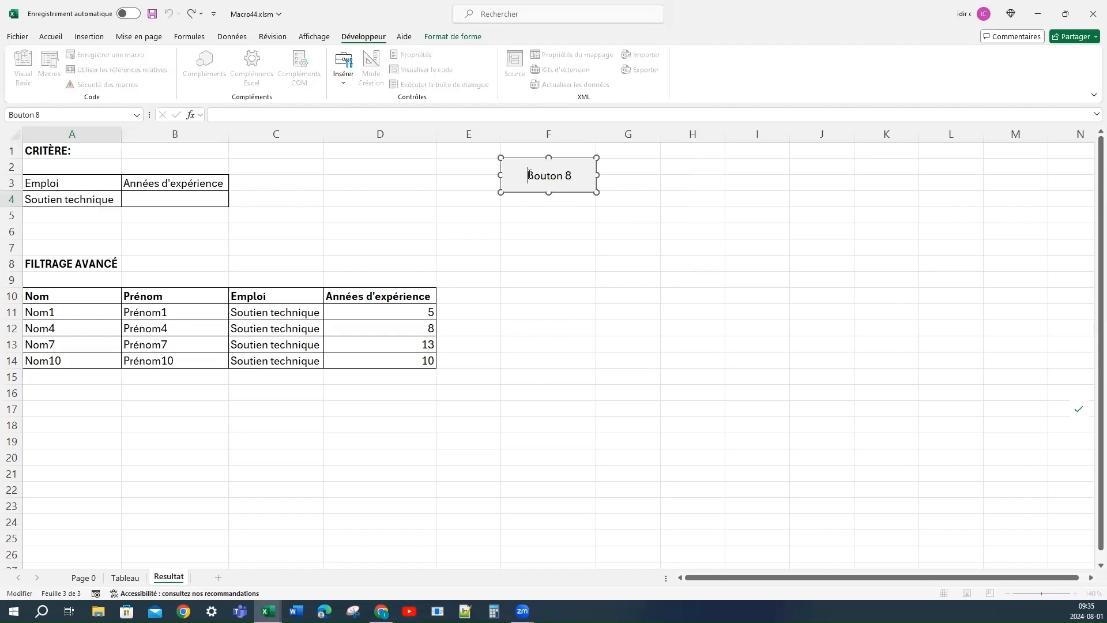
left_click_drag(528, 175, 575, 175)
type("Filtrage")
left_click(589, 209)
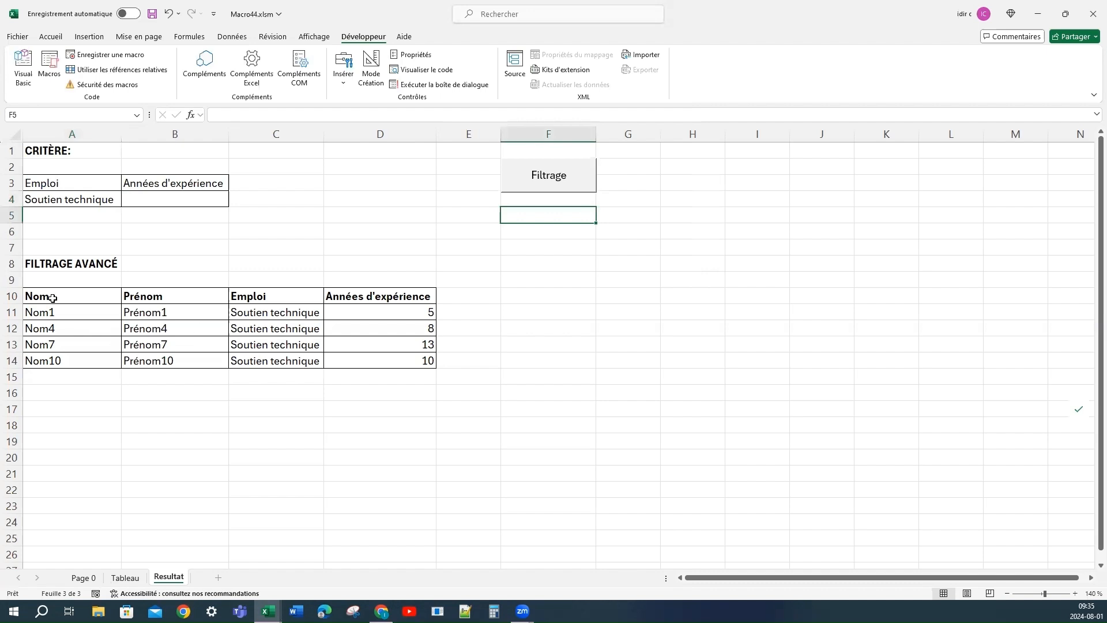
Step: Clear the contents of the filter results in A10:D14
left_click_drag(52, 298, 354, 363)
key("Delete")
left_click(326, 457)
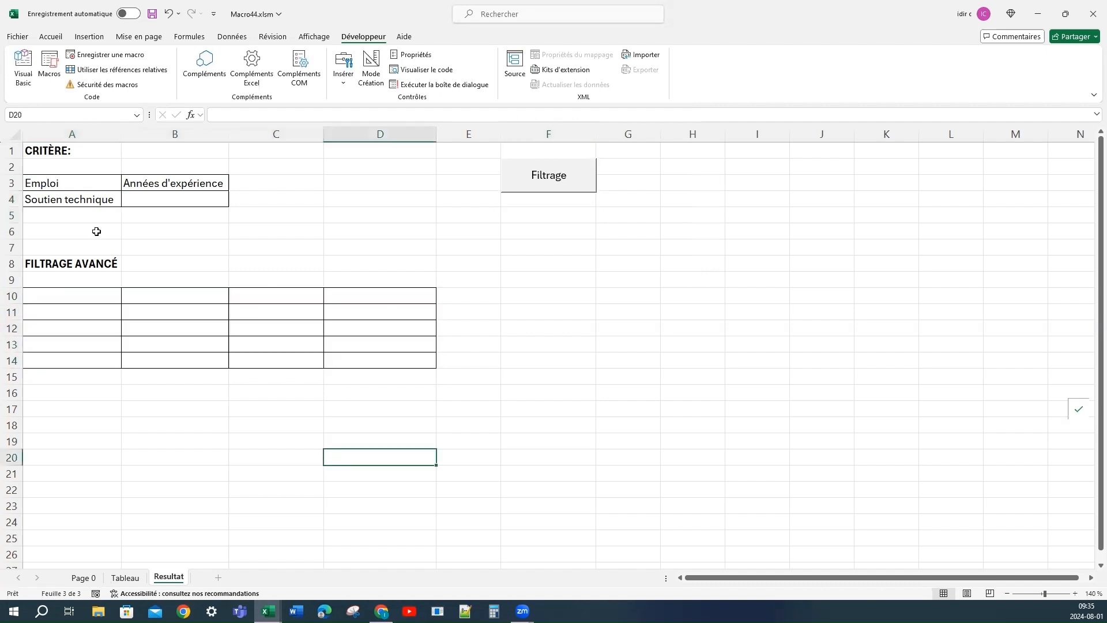
Step: Set the Emploi criterion in A4 to Enseignement and run the filter with the Filtrage button
left_click(97, 203)
left_click(127, 201)
left_click(81, 229)
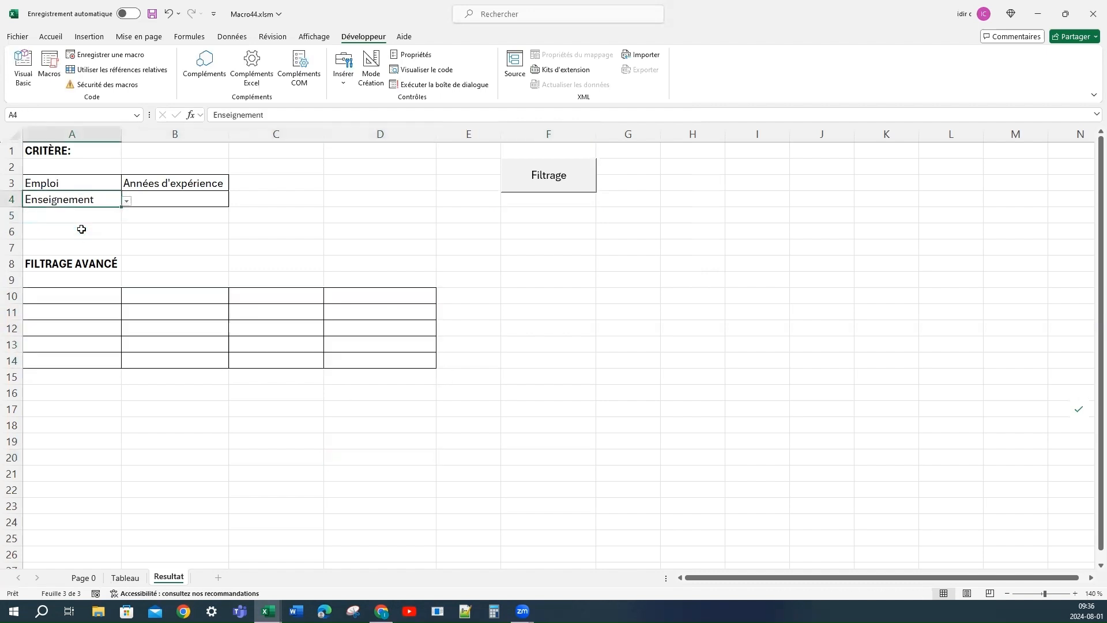
left_click(549, 183)
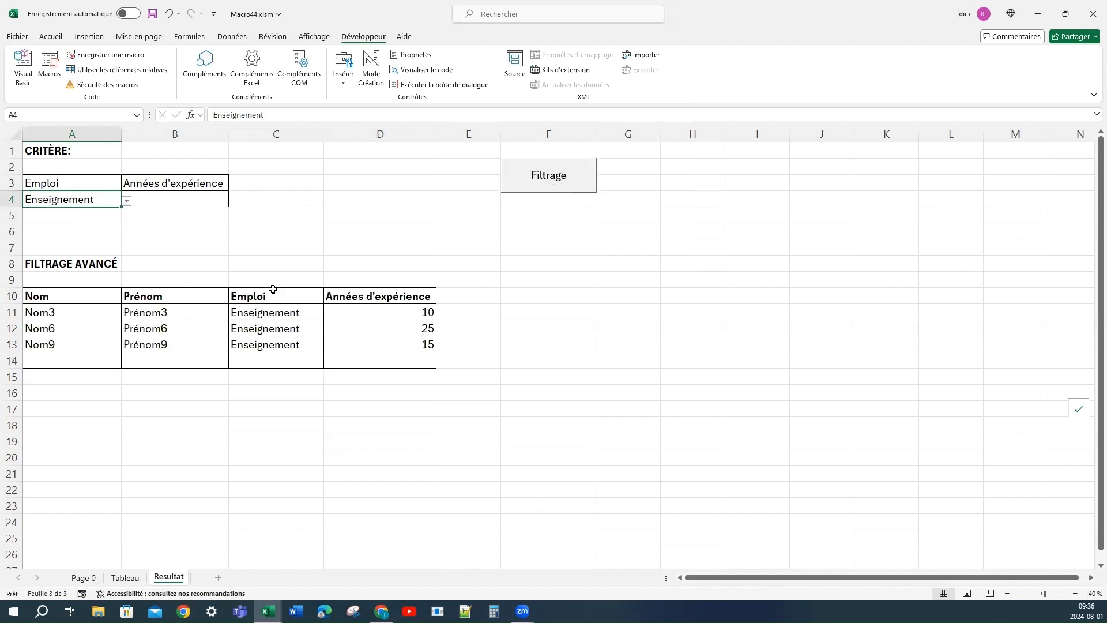
Step: Clear the Enseignement filter results and their header row from A10:D13
left_click_drag(51, 314, 386, 344)
key("Delete")
left_click_drag(109, 295, 387, 304)
key("Delete")
Step: Set the criteria to Soutien technique in A4 and >10 in B4, and run the filter with the Filtrage button
left_click(103, 203)
left_click(121, 205)
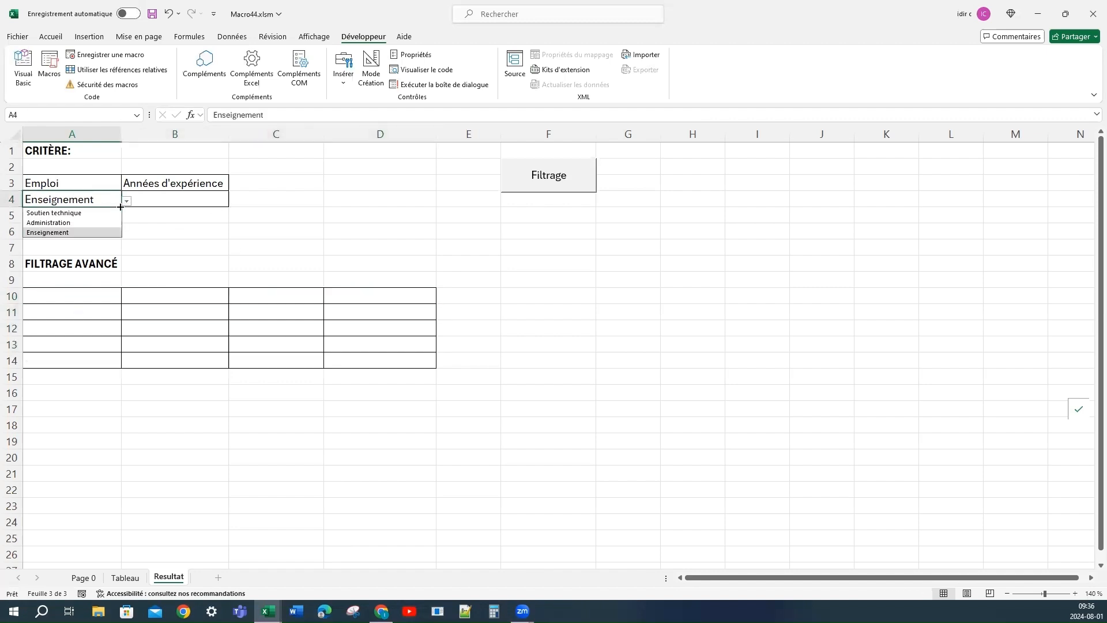
left_click(94, 212)
left_click(181, 202)
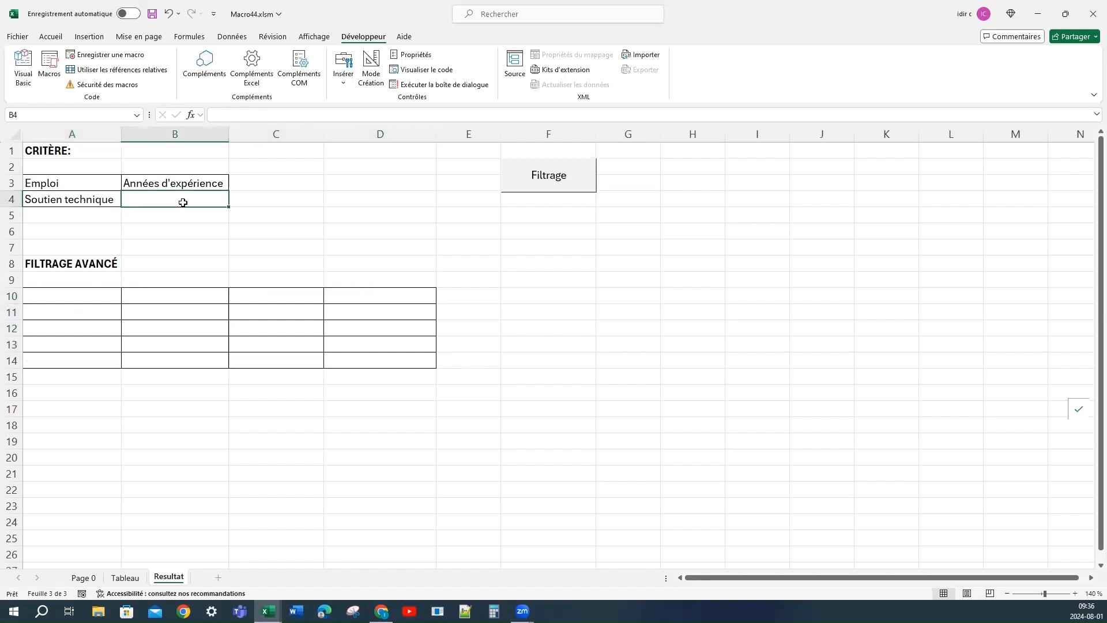
type(">=10")
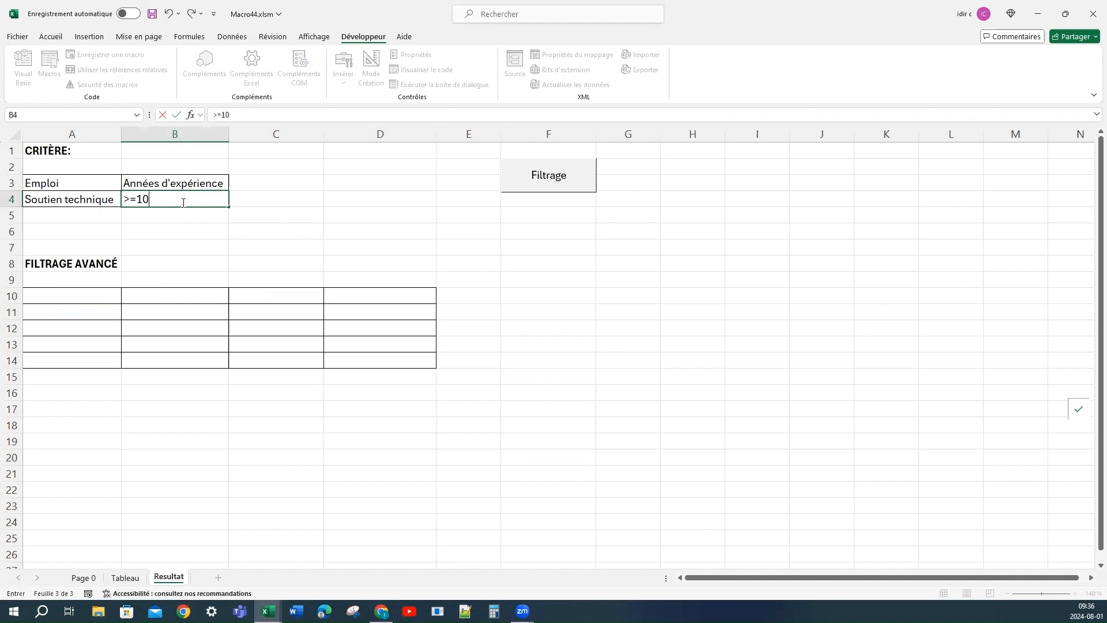
type("10")
key("Return")
left_click(540, 186)
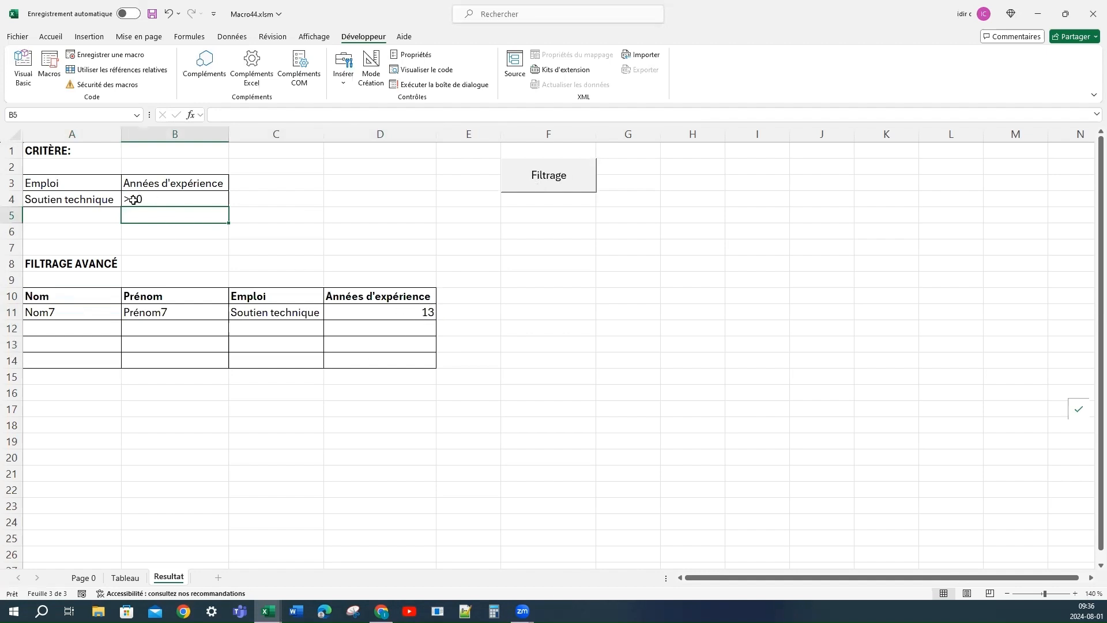
Step: Change the Années d'expérience criterion in B4 to >=10
double_click(132, 200)
type("=")
key("Return")
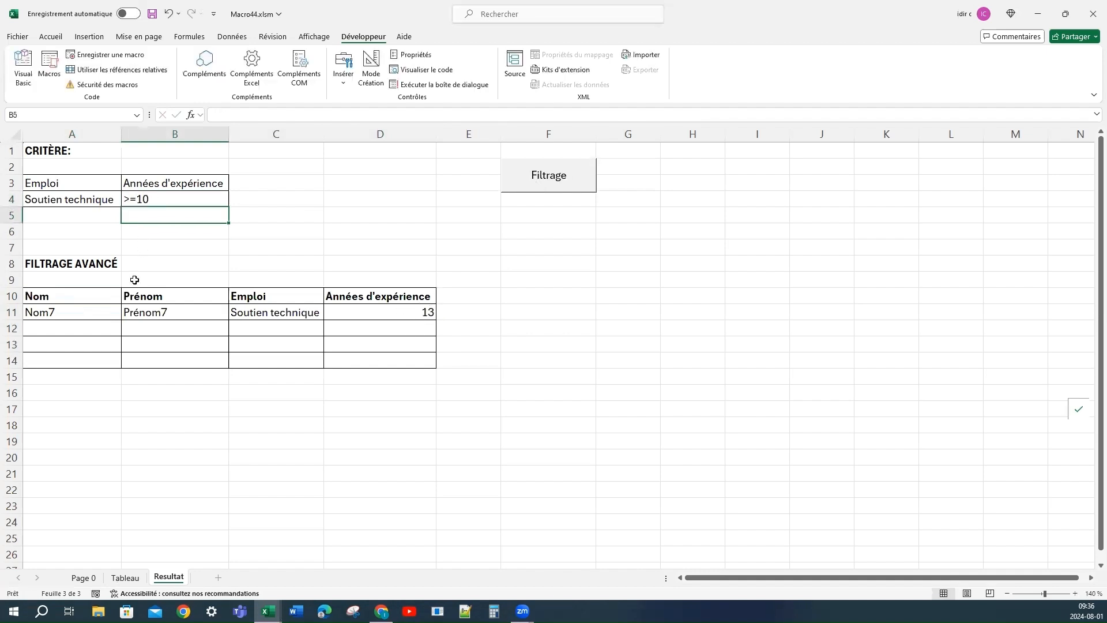
Step: Clear the previous results in A10:D11 and rerun the filter with the Filtrage button
left_click_drag(81, 294, 365, 311)
key("Delete")
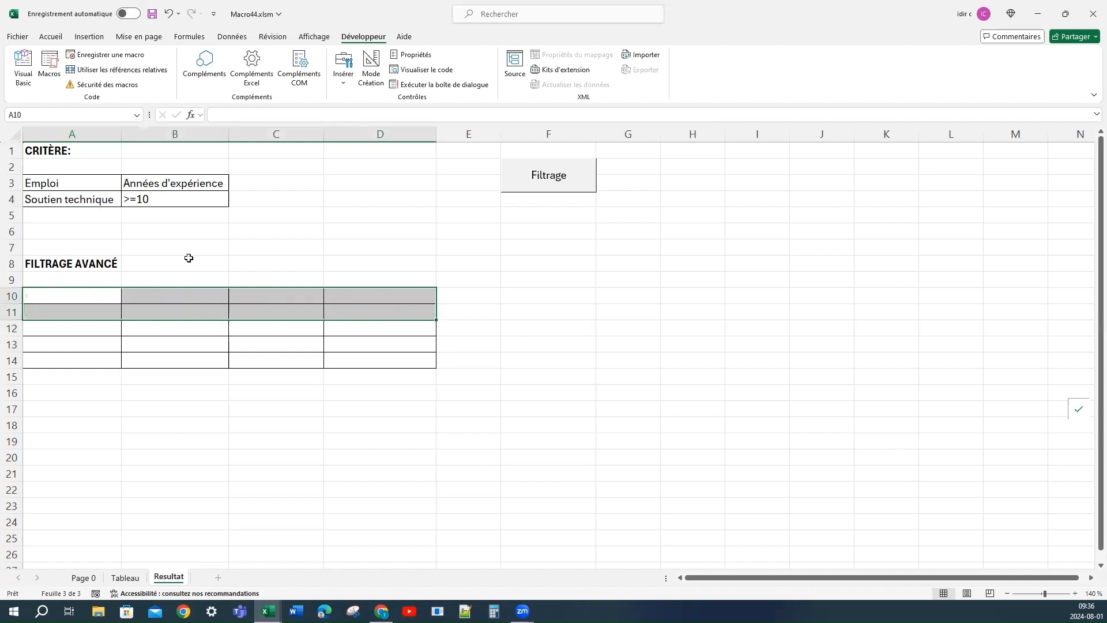
left_click(196, 252)
left_click(556, 180)
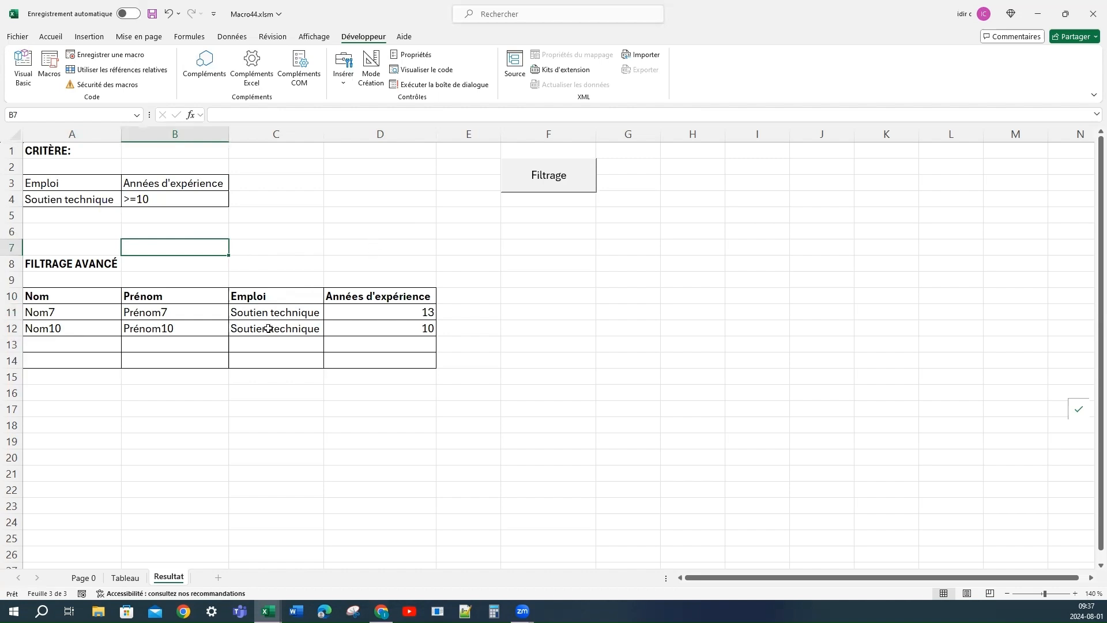
Step: Start recording a second macro, with a name beginning with Effac, stored in this workbook (Ce classeur)
left_click(99, 58)
type("W")
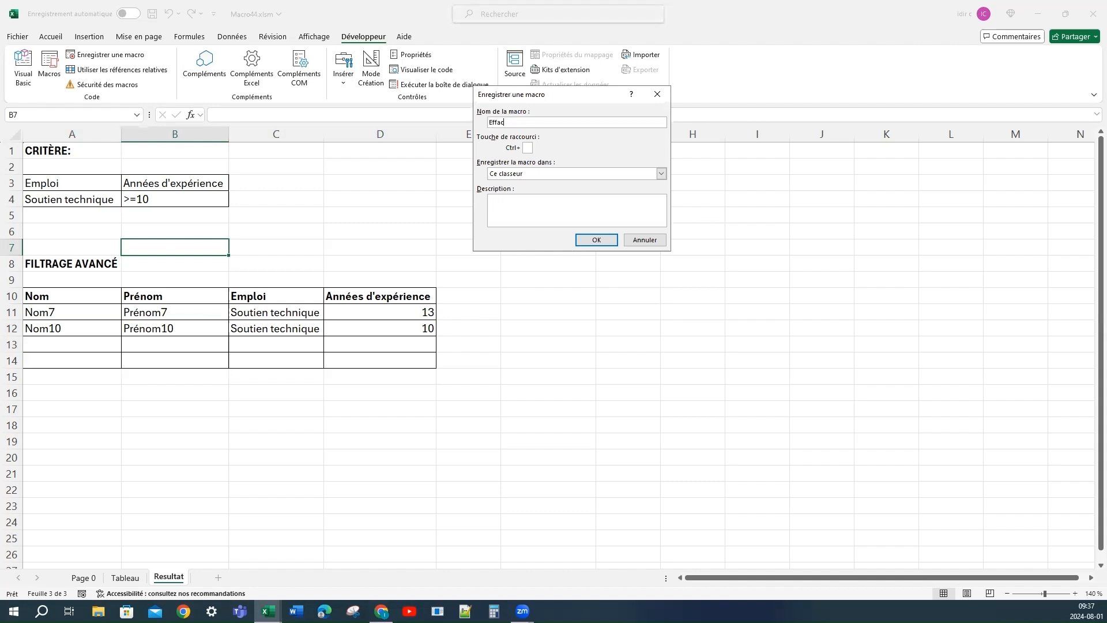
left_click(596, 239)
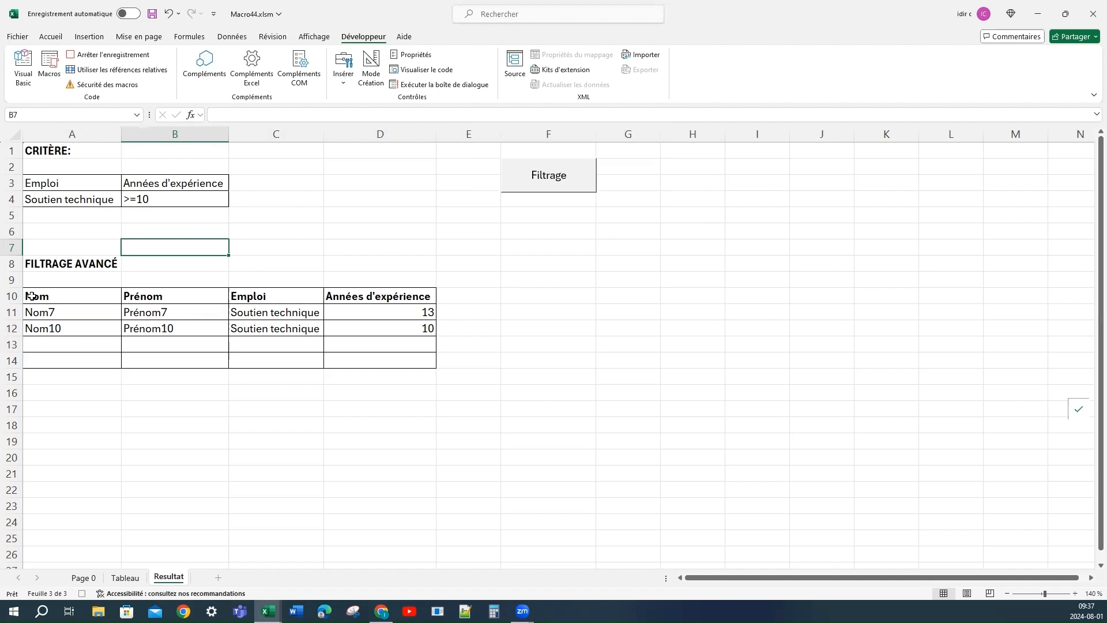
Step: Delete rows 10 to 24 of the Resultat sheet and stop recording the macro
left_click_drag(22, 289, 26, 526)
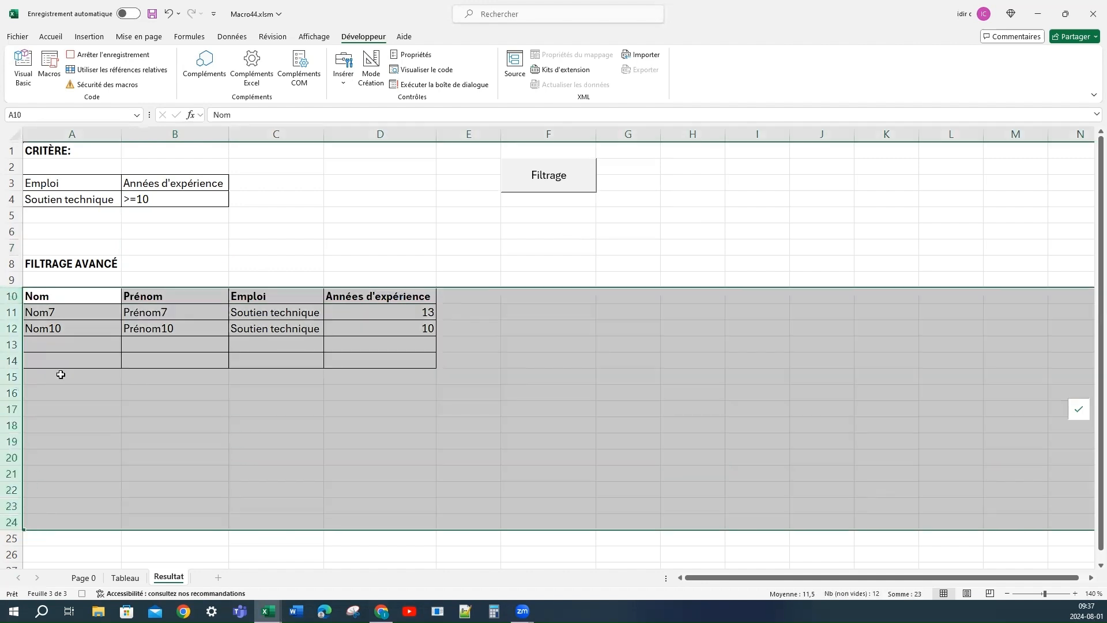
right_click(60, 374)
left_click(108, 504)
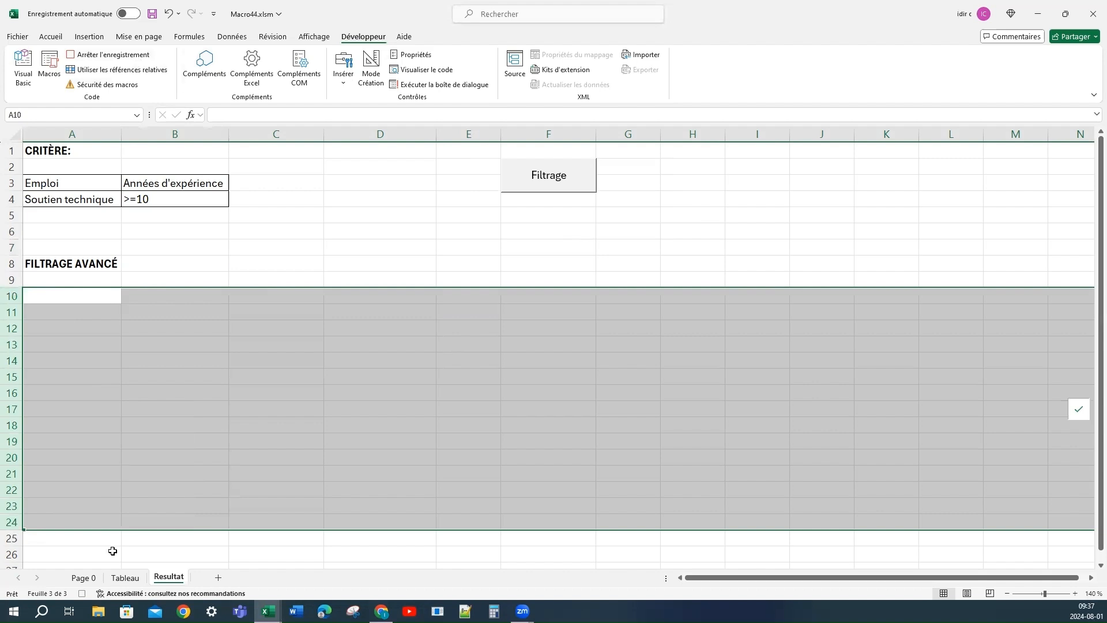
left_click(81, 593)
left_click(329, 247)
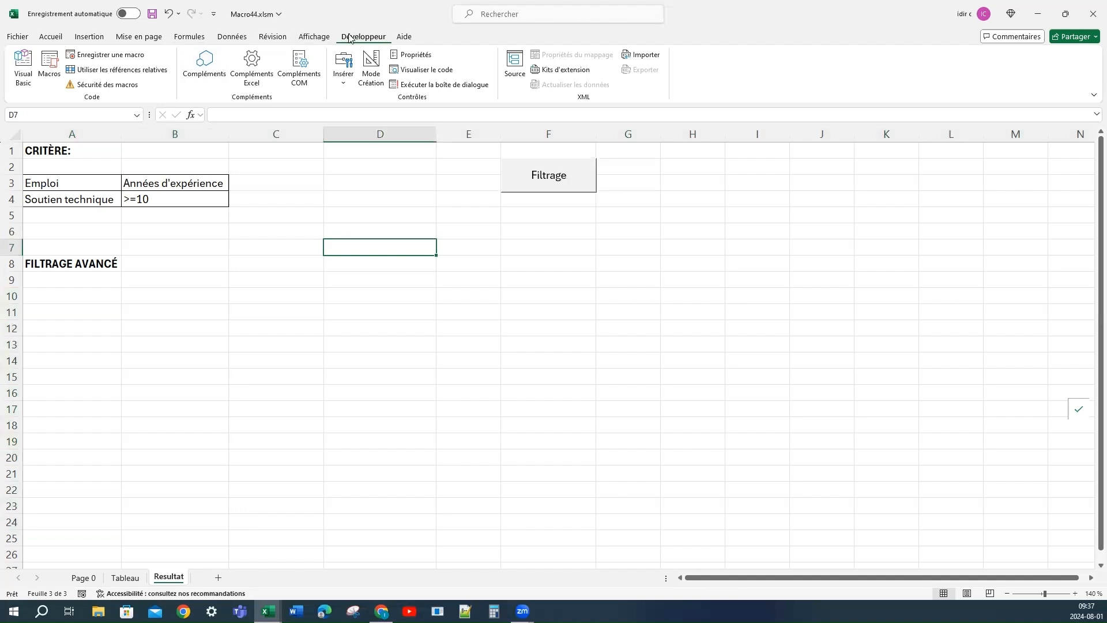
Step: Examine the recorded VBA code of the Effacer macro and close the code editor
left_click(49, 68)
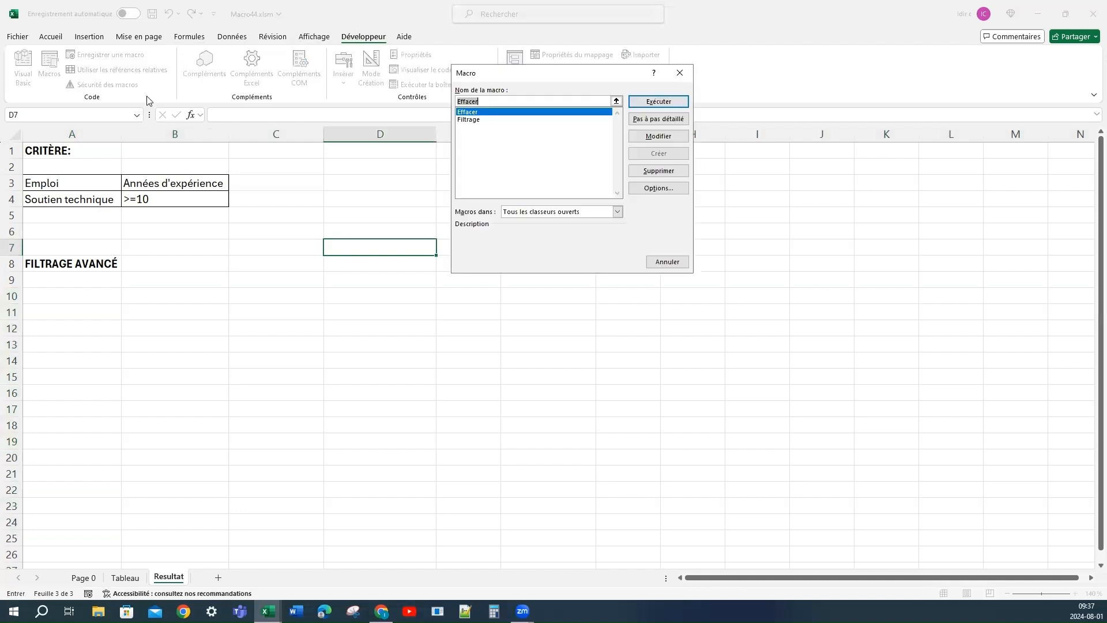
left_click(474, 113)
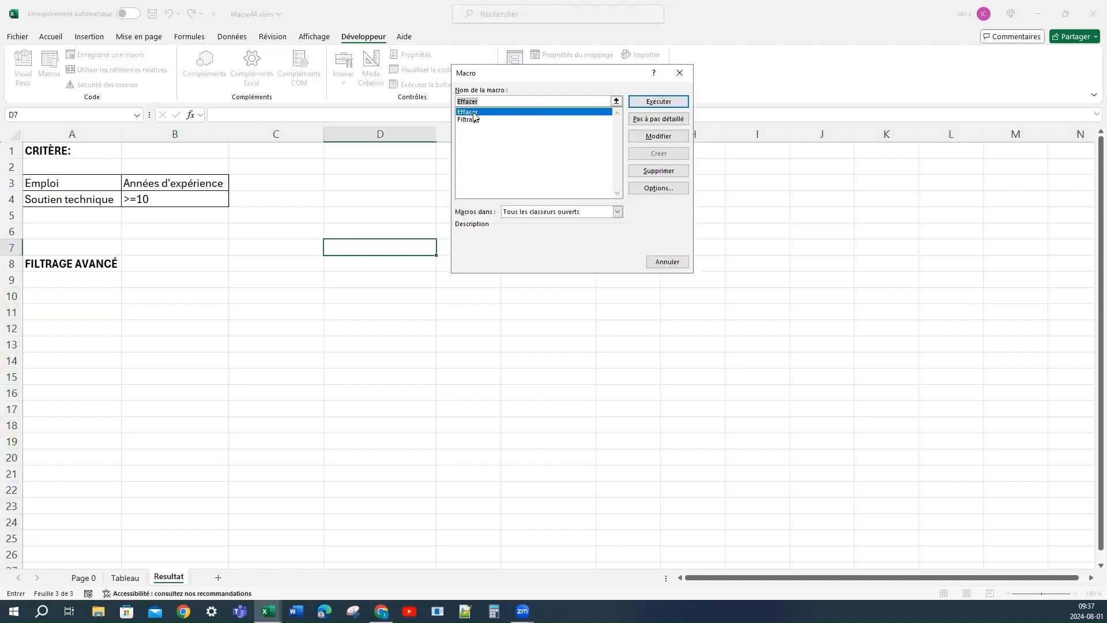
left_click(648, 140)
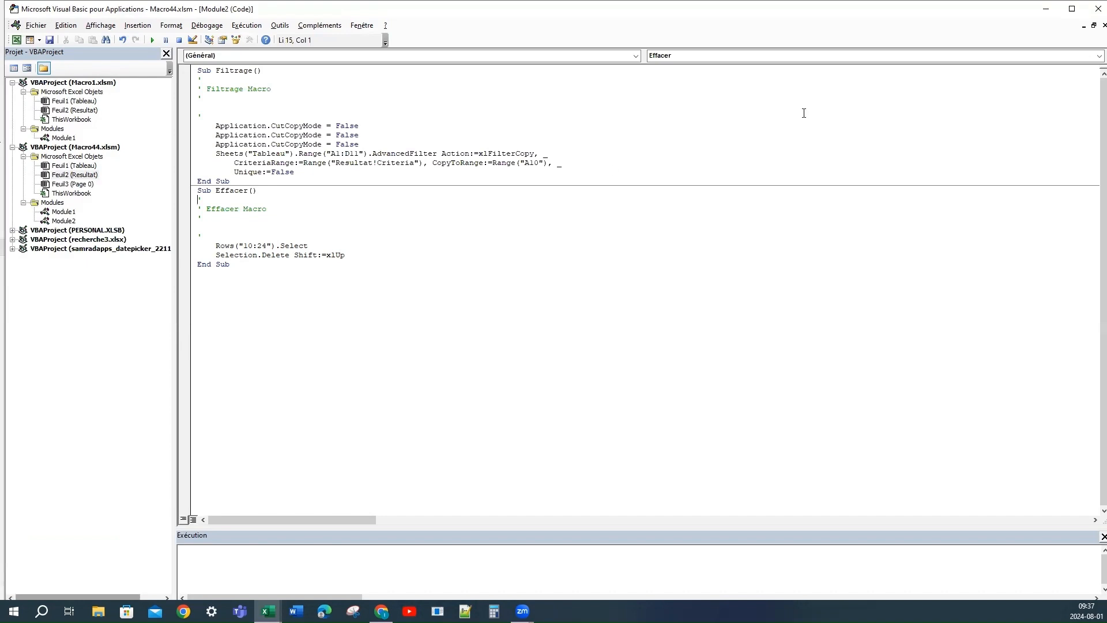
left_click(1098, 9)
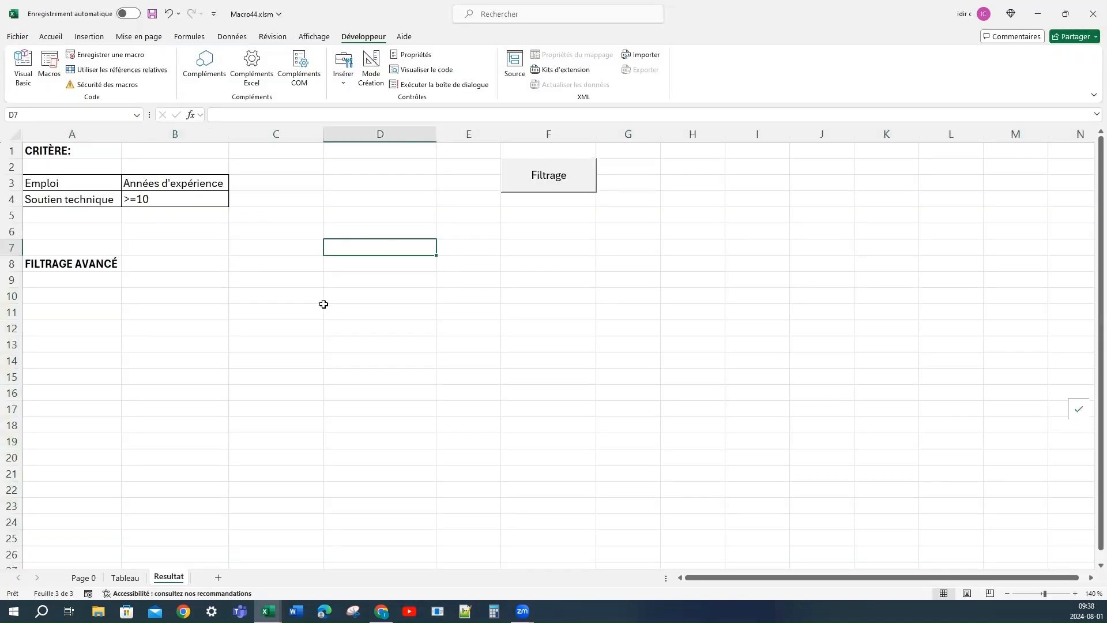
Step: Draw a form-control button over D2:D3 on the Resultat sheet and assign the Effacer macro to it
left_click(348, 87)
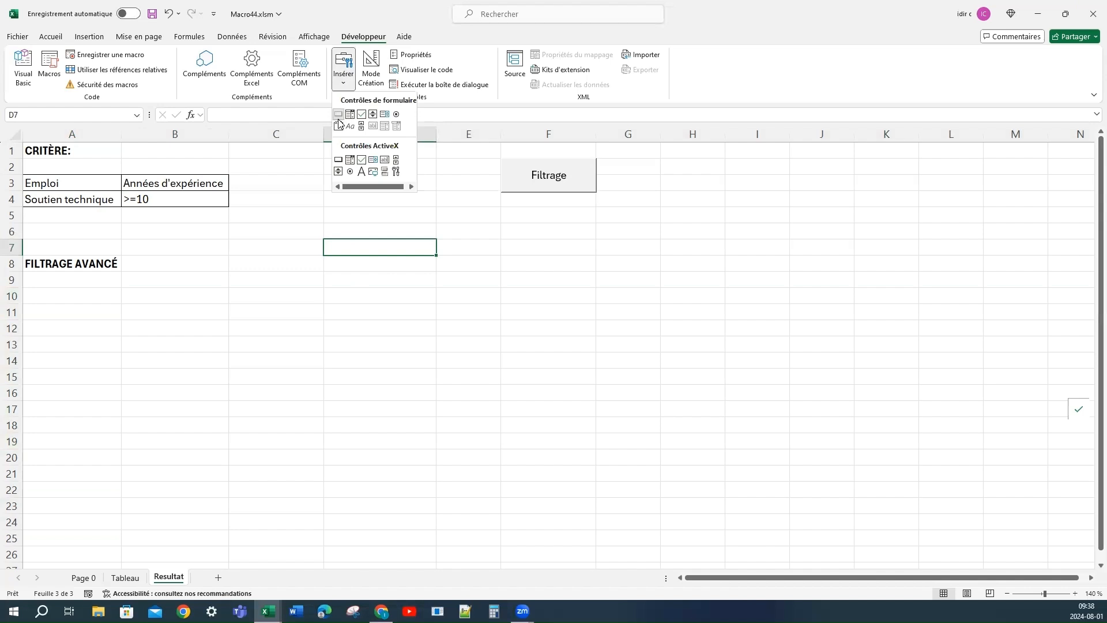
left_click(339, 116)
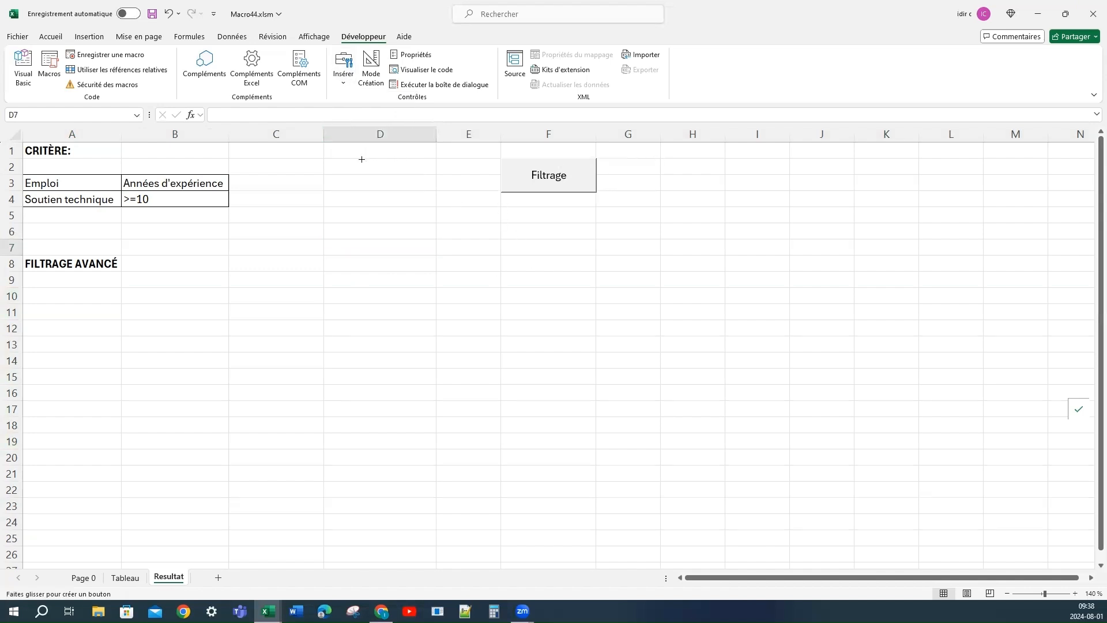
left_click_drag(362, 159, 442, 195)
left_click(471, 113)
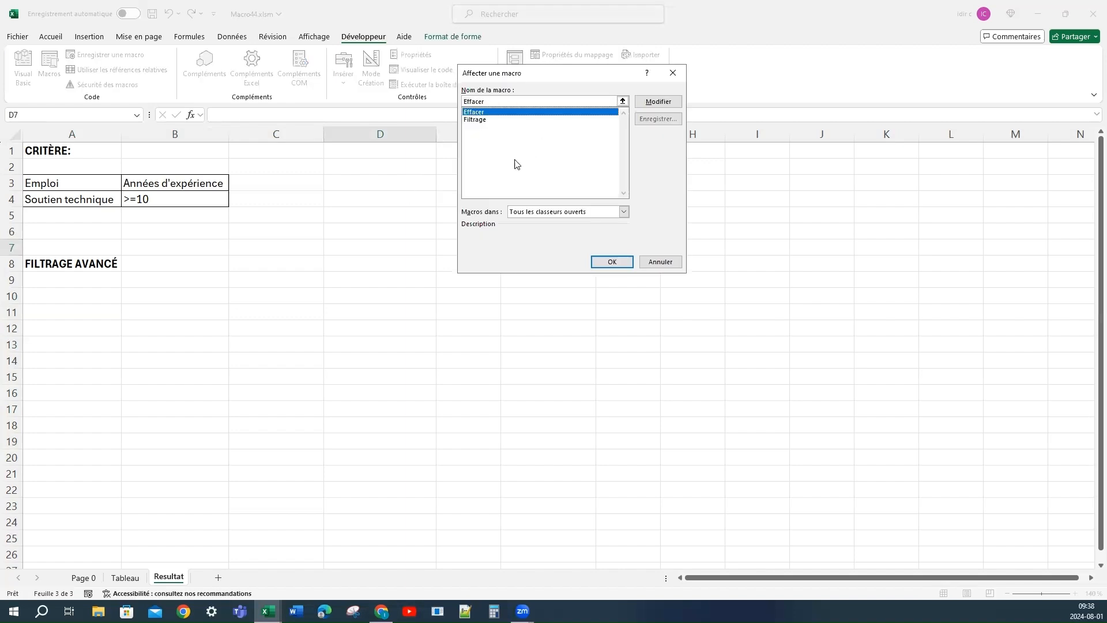
left_click(610, 261)
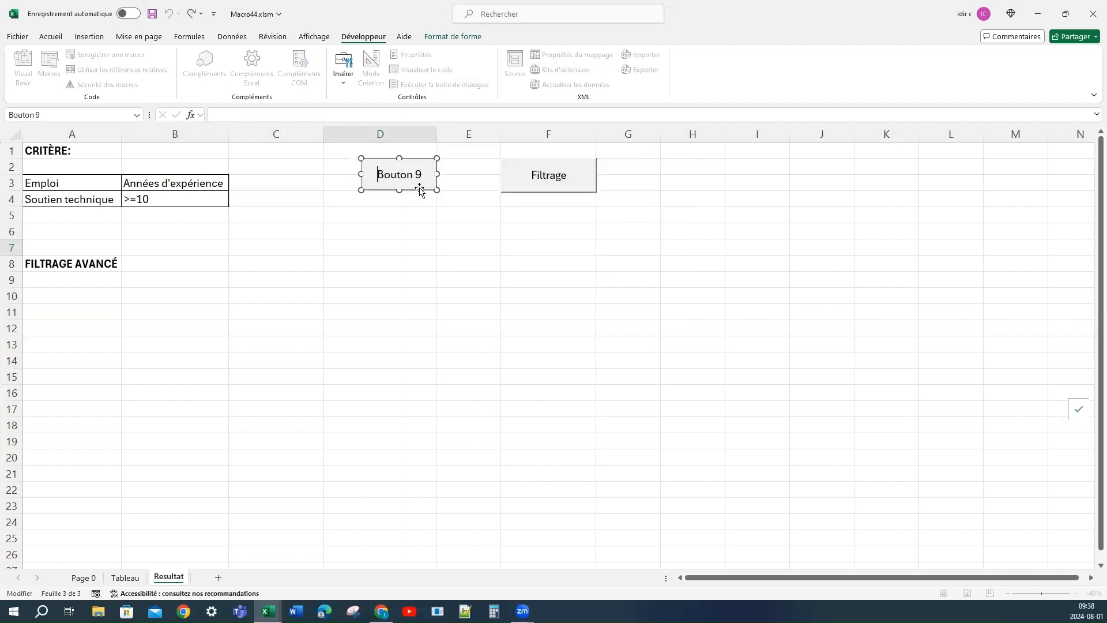
Step: Label the new button Effacer
key("ctrl+a")
key("Delete")
type("Effacer")
left_click(388, 231)
Step: Set the Emploi criterion in A4 to Administration and test the Filtrage button followed by the Effacer button
left_click(66, 300)
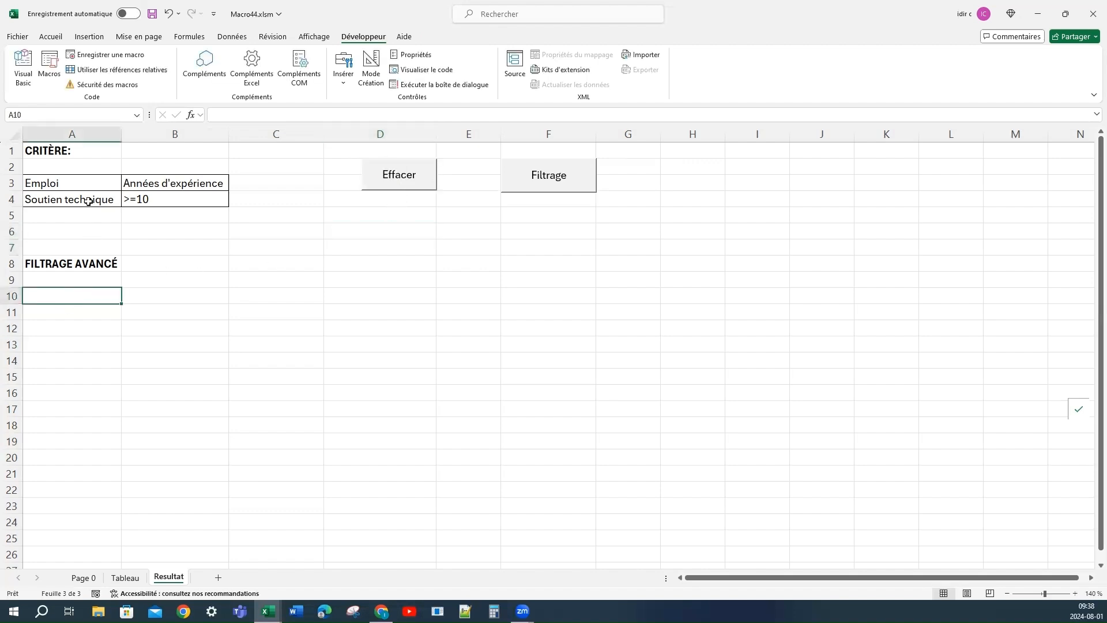
left_click(87, 200)
left_click(127, 202)
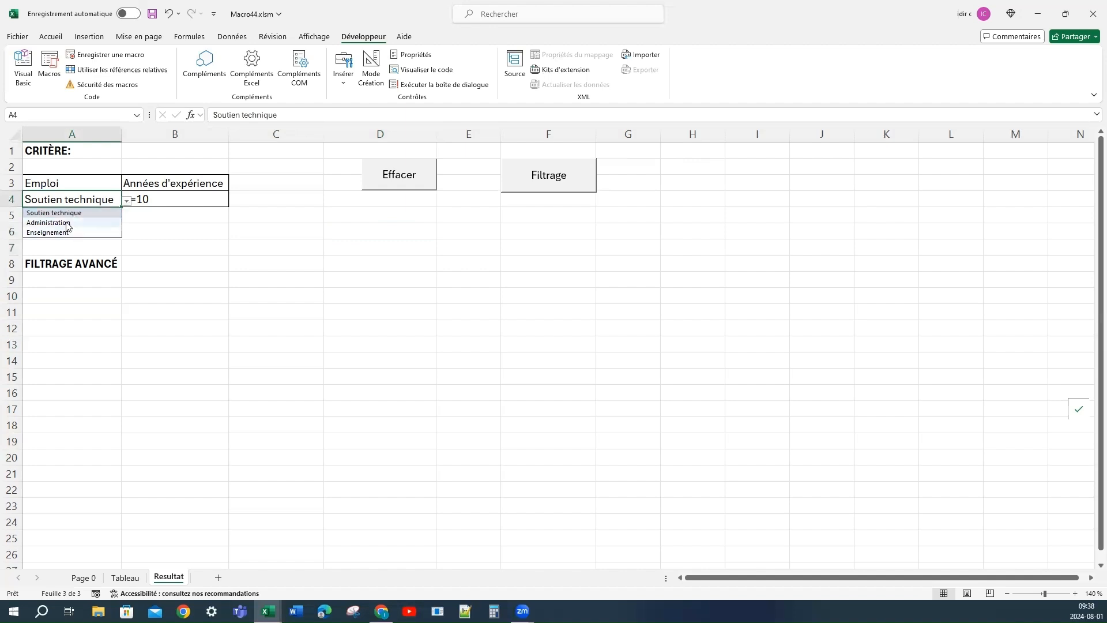
left_click(81, 223)
left_click(569, 184)
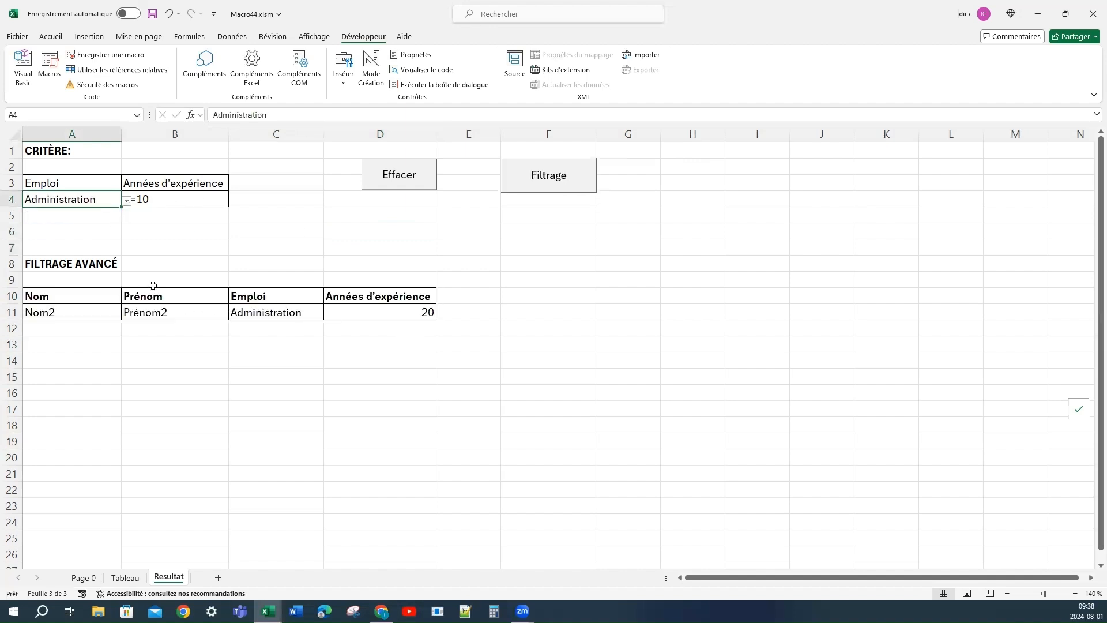
left_click(392, 186)
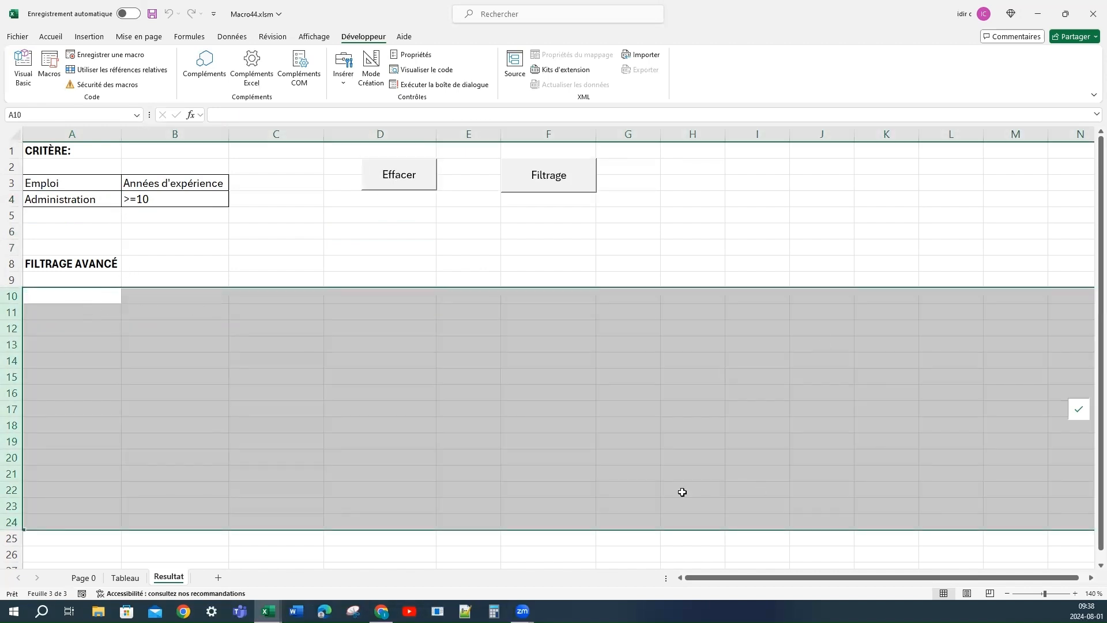
left_click(64, 297)
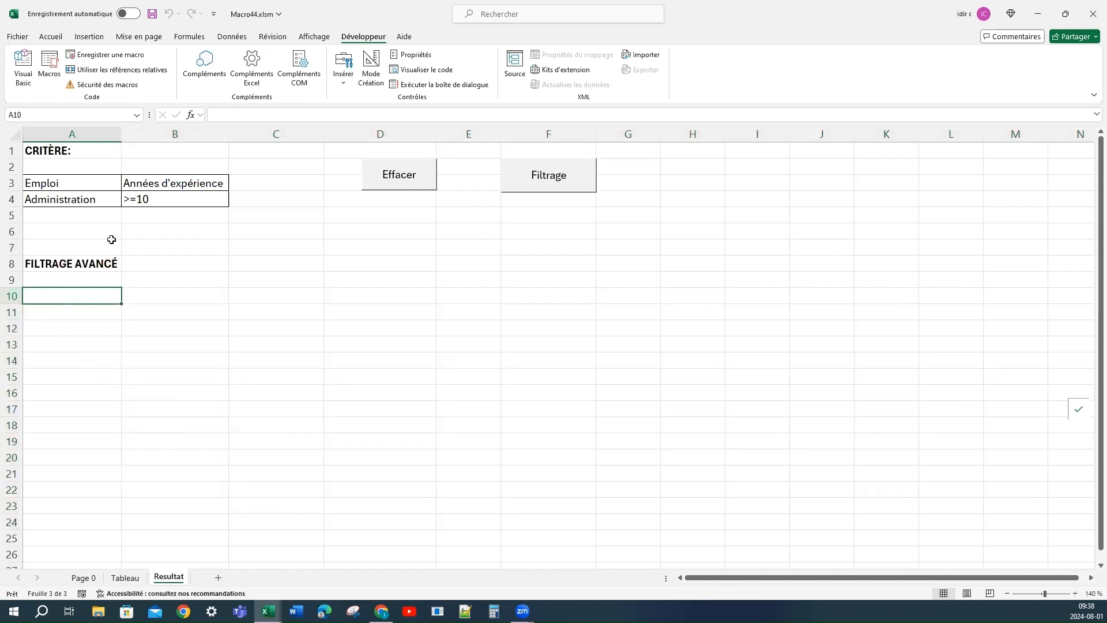
Step: Set the Emploi criterion in A4 to Enseignement and test filtering and clearing with the two buttons
left_click(90, 201)
left_click(127, 201)
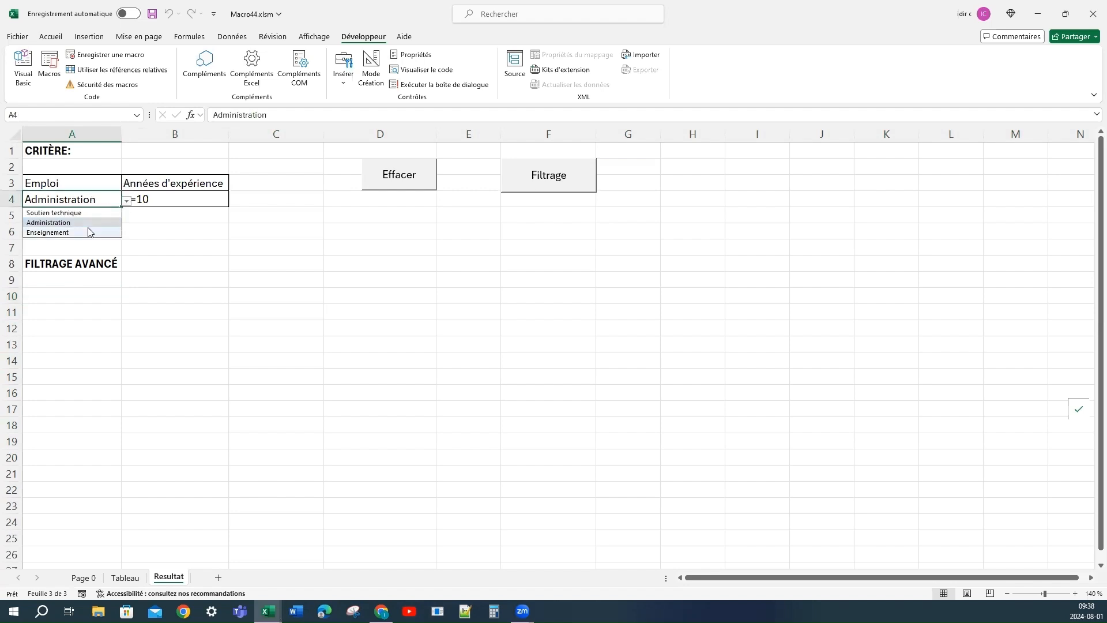
left_click(87, 233)
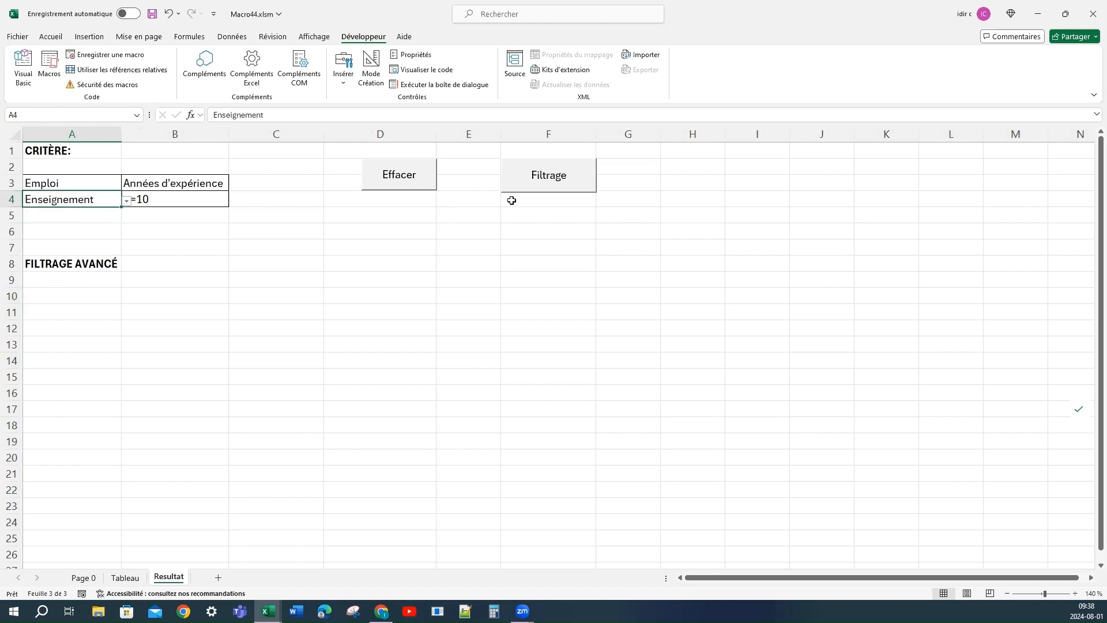
left_click(534, 185)
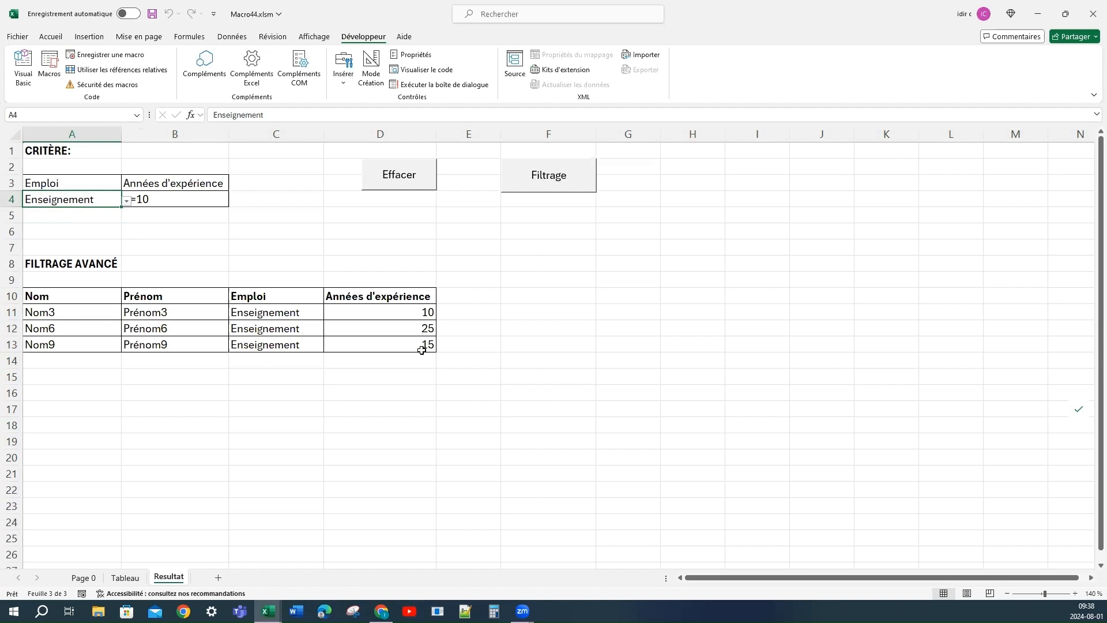
left_click(409, 183)
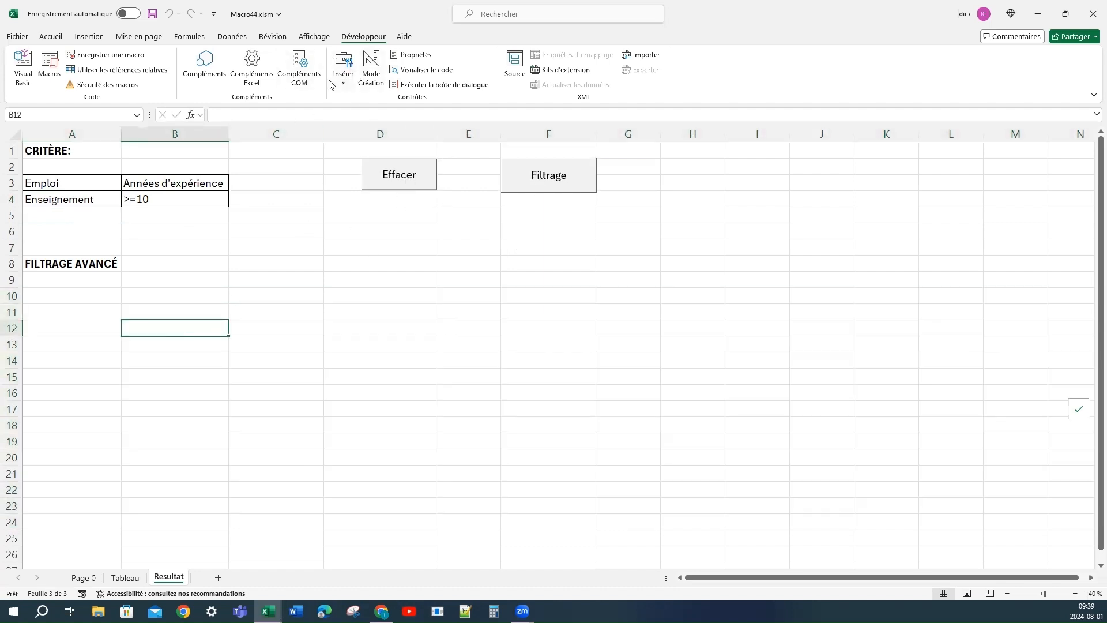
Step: Assign Ctrl+O as the shortcut key of the Effacer macro in its macro options
left_click(49, 65)
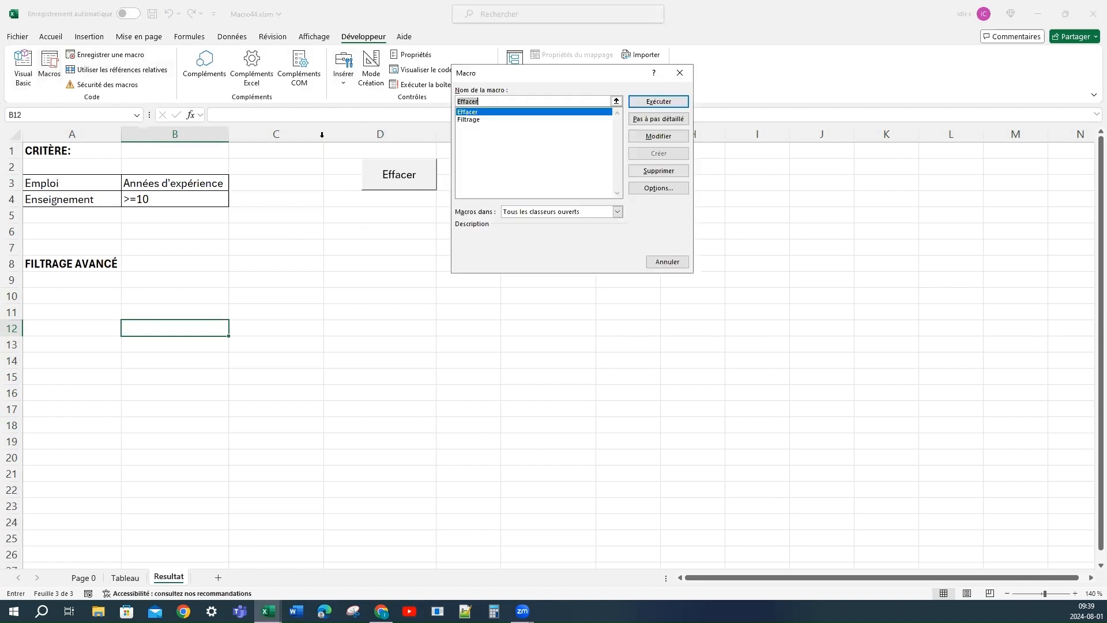
left_click(471, 120)
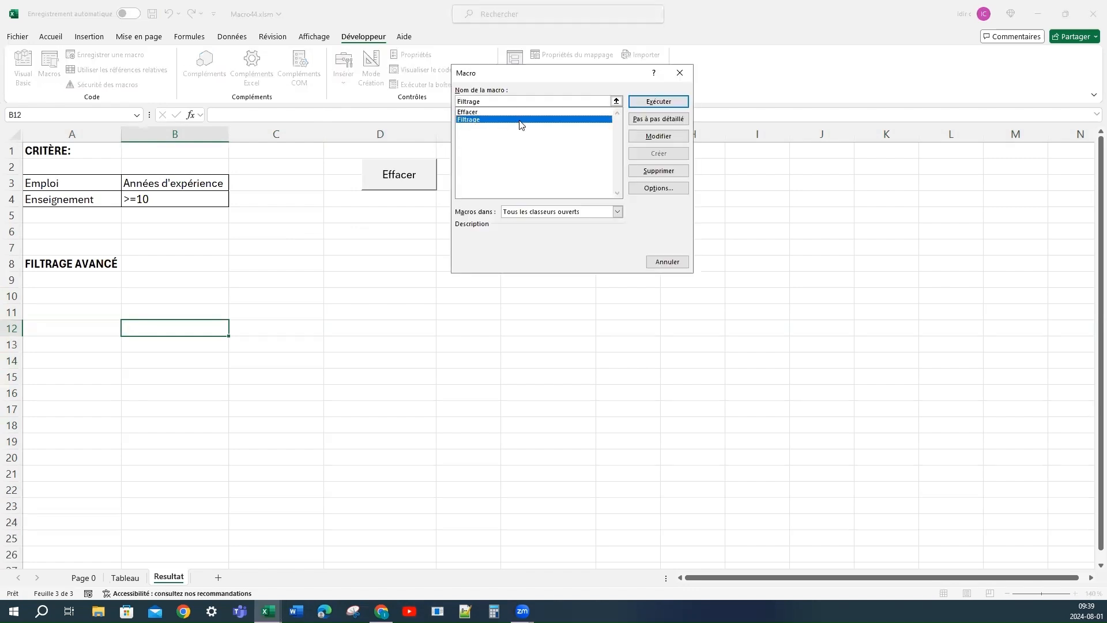
left_click(488, 112)
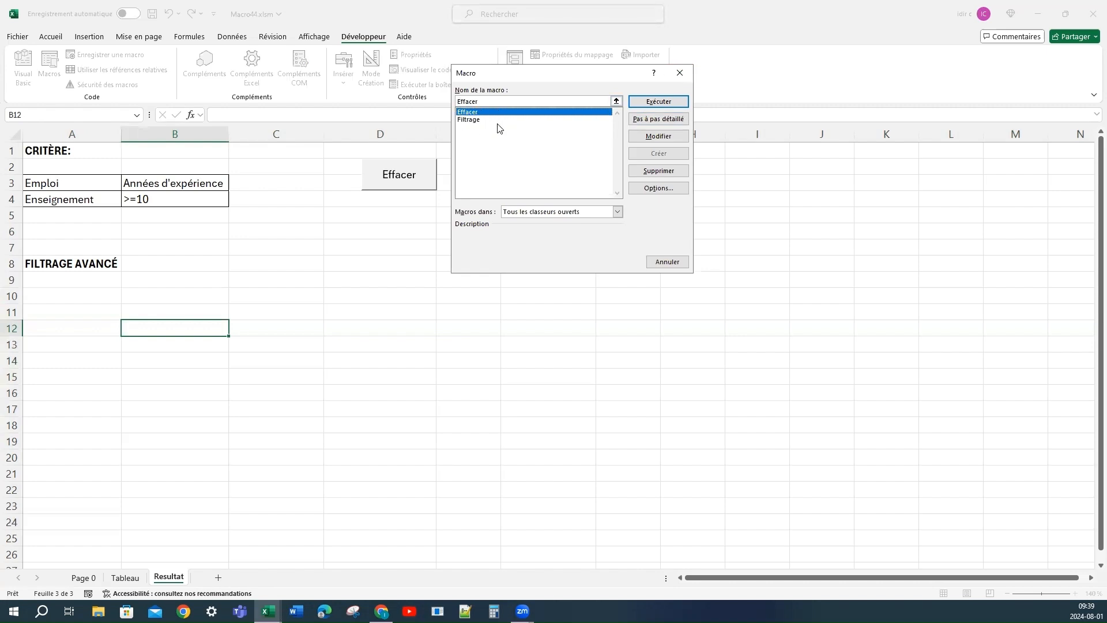
left_click(652, 189)
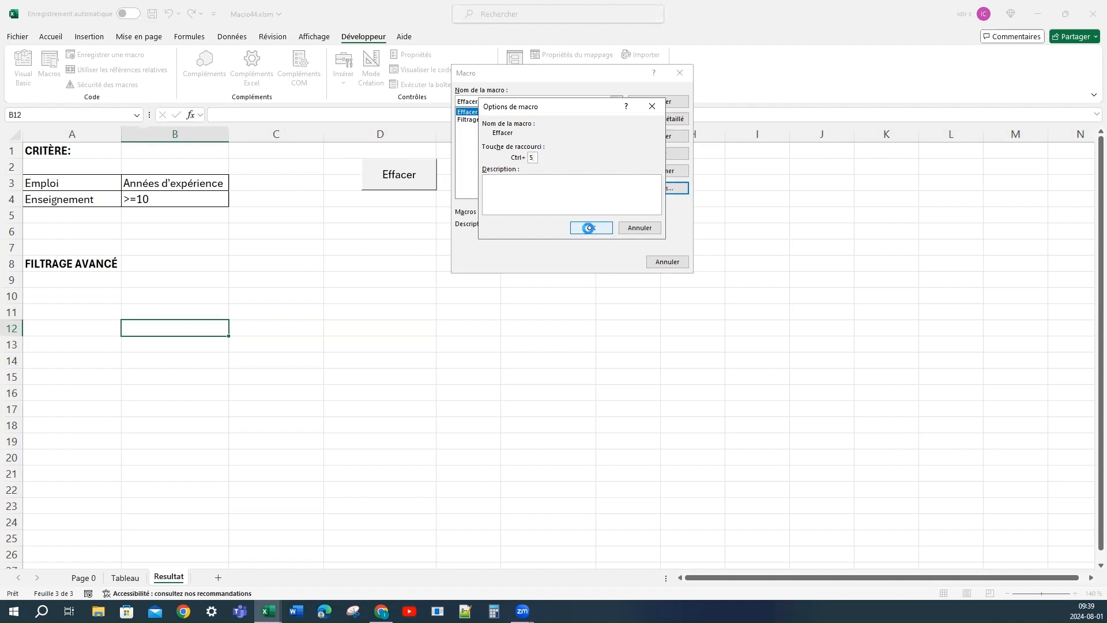
left_click(589, 227)
left_click(541, 339)
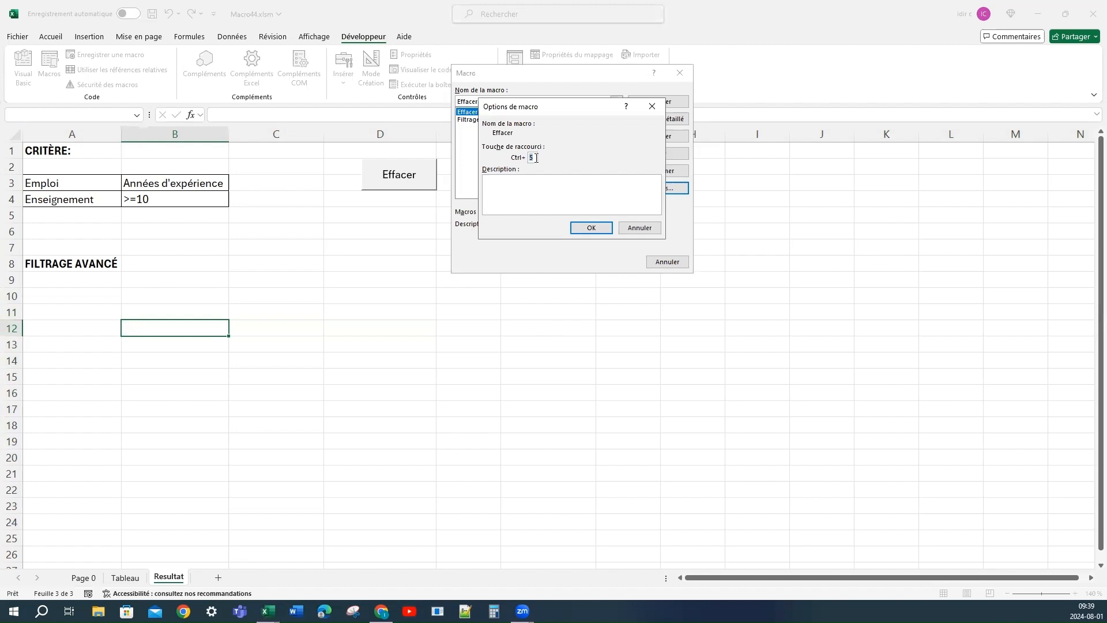
type("O")
left_click(597, 227)
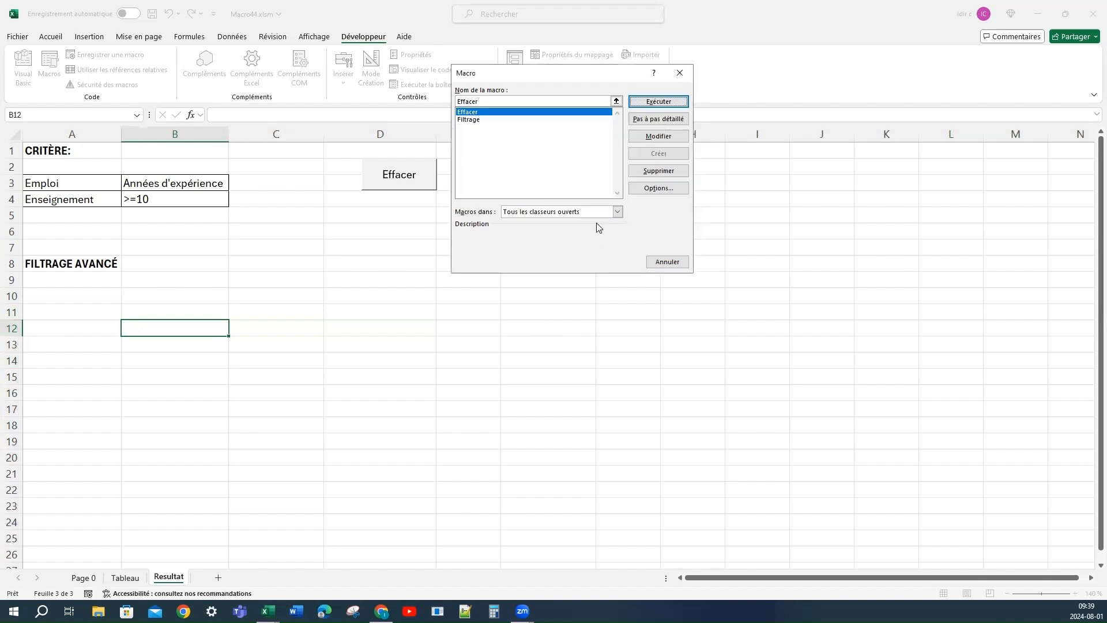
left_click(667, 262)
Step: Rerun the Enseignement filter with the Filtrage button and clear its results with the Effacer macro
left_click(558, 179)
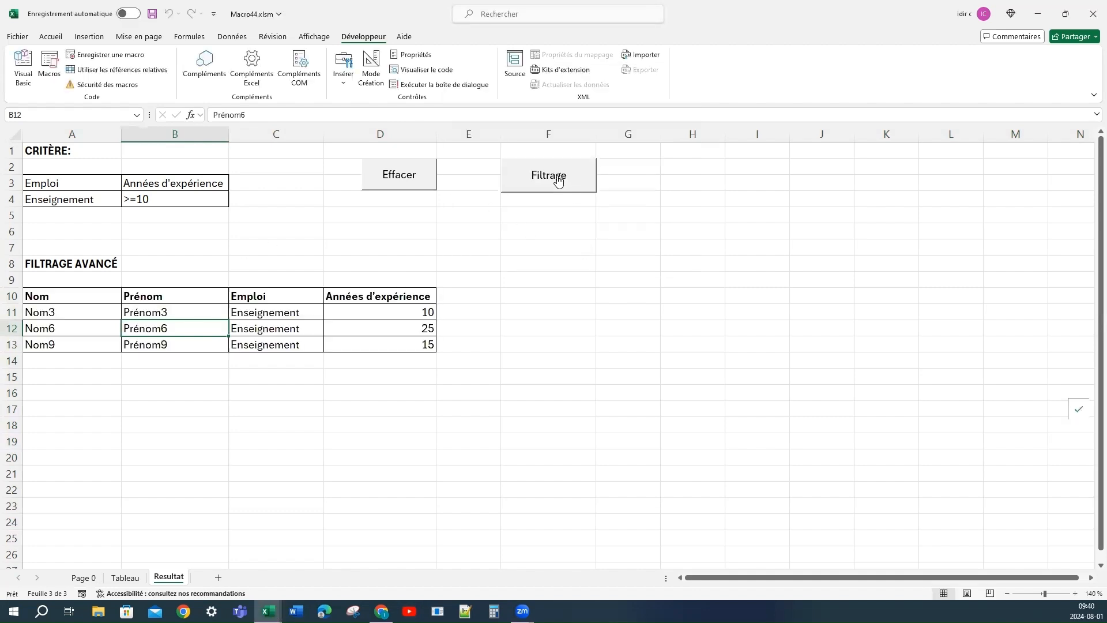
left_click(415, 190)
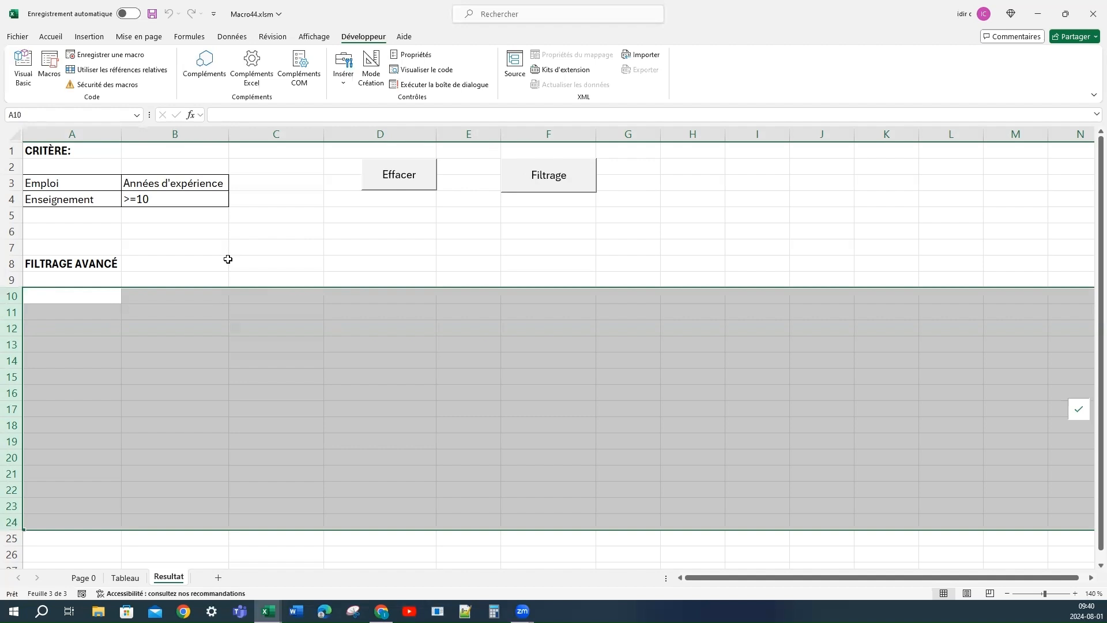
left_click(73, 295)
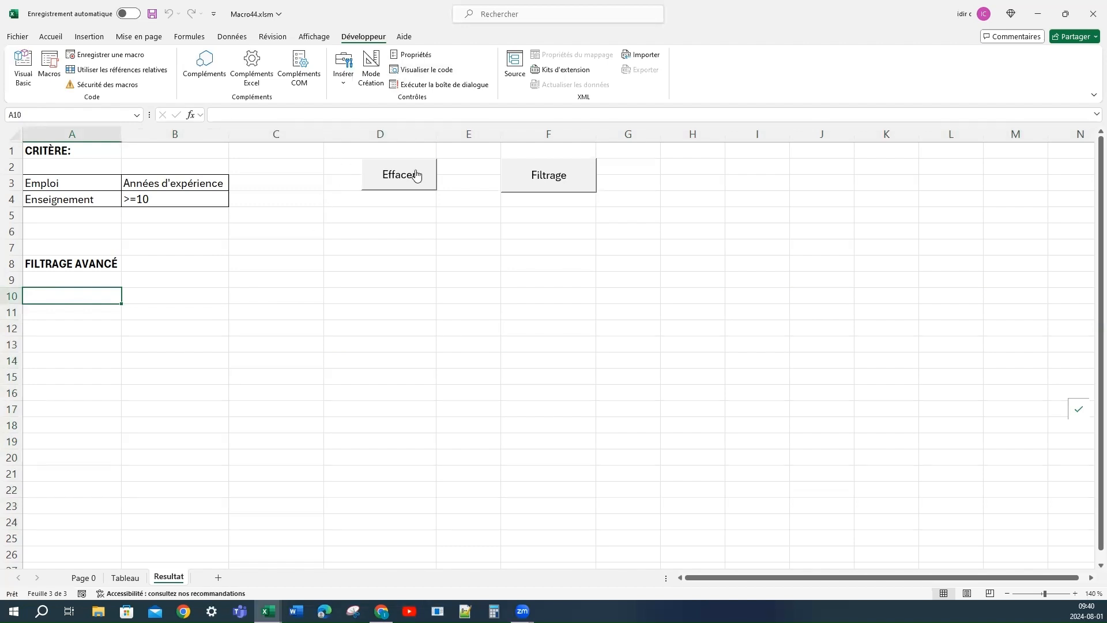
Step: Replace Range("A10") with ActiveCell as the CopyToRange in the Filtrage macro's code, and save the change
left_click(49, 63)
left_click(483, 119)
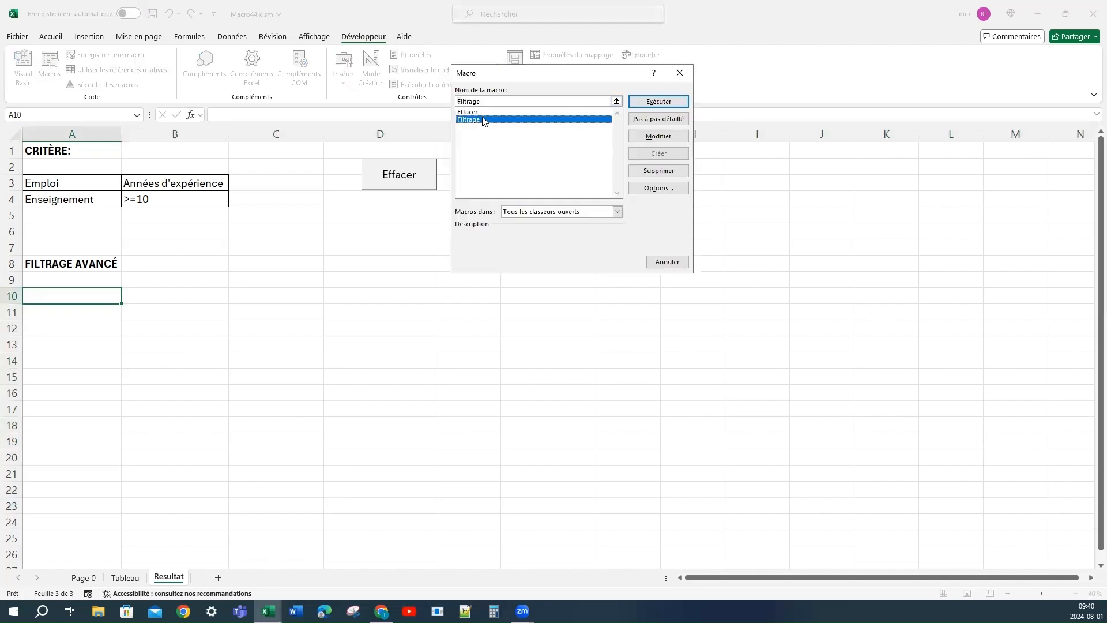
left_click(654, 136)
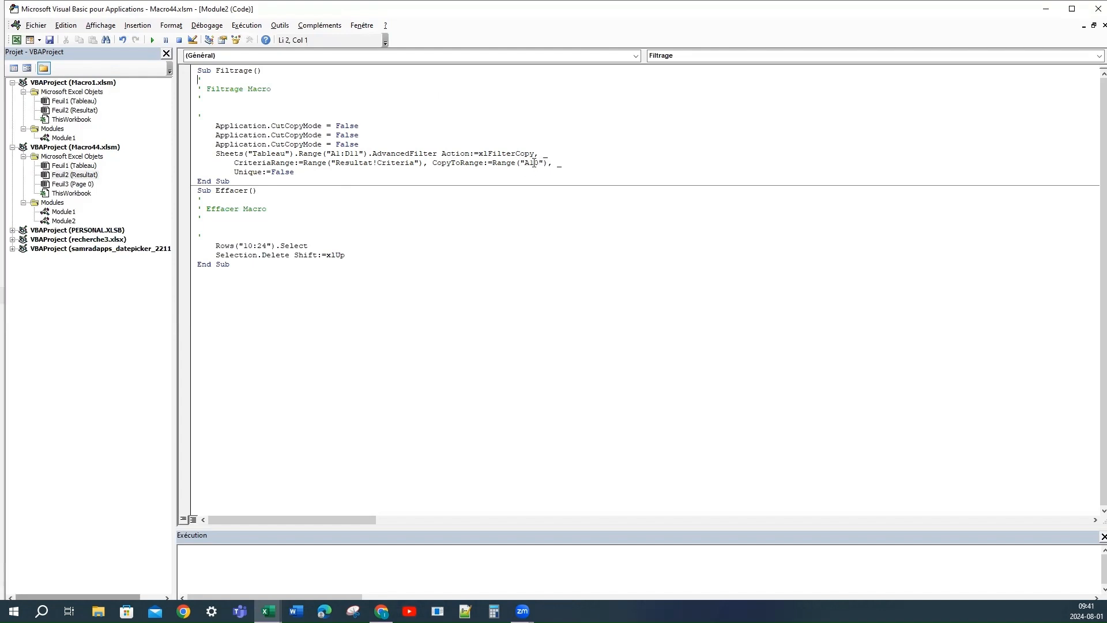
left_click_drag(491, 163, 548, 162)
type("ActiveCell")
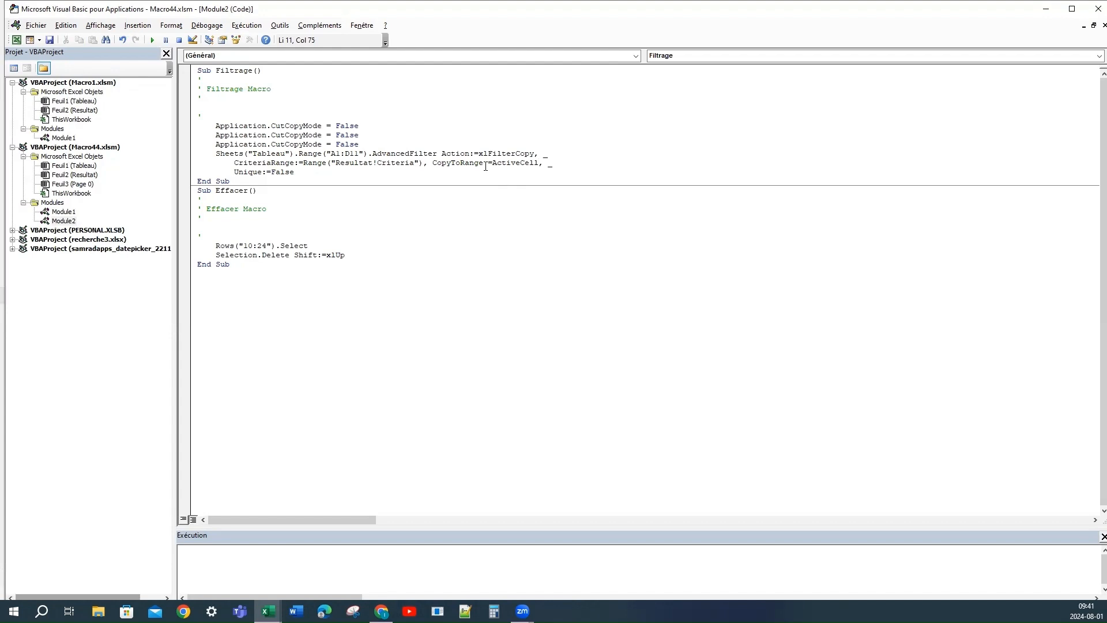
left_click(49, 40)
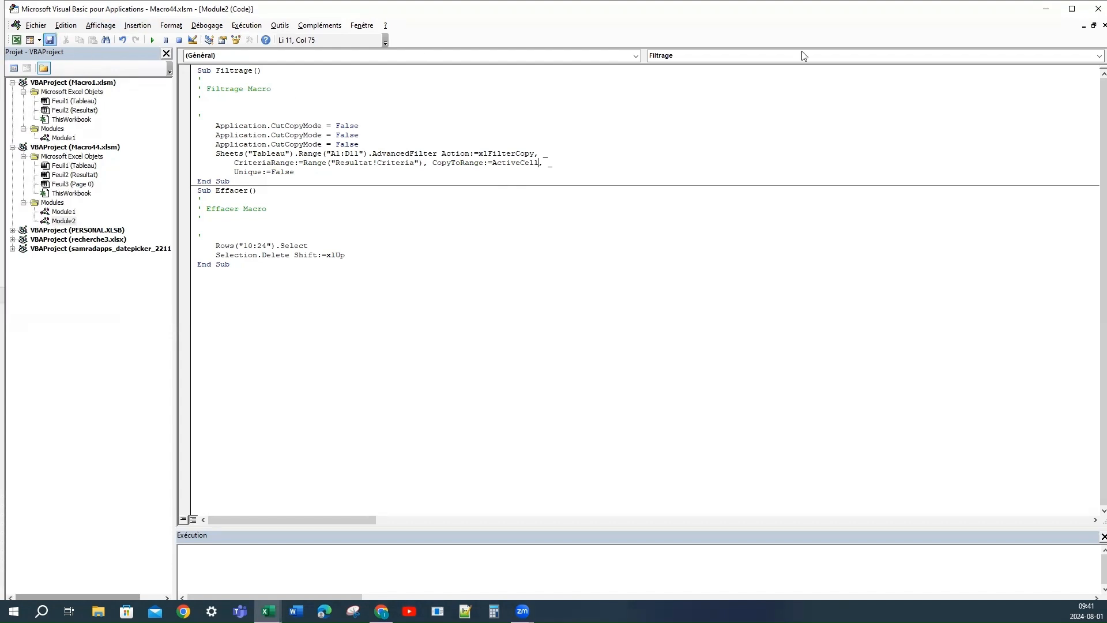
left_click(1098, 8)
Step: Run the filter with the Filtrage button so that the results are output from cell A17
left_click(55, 407)
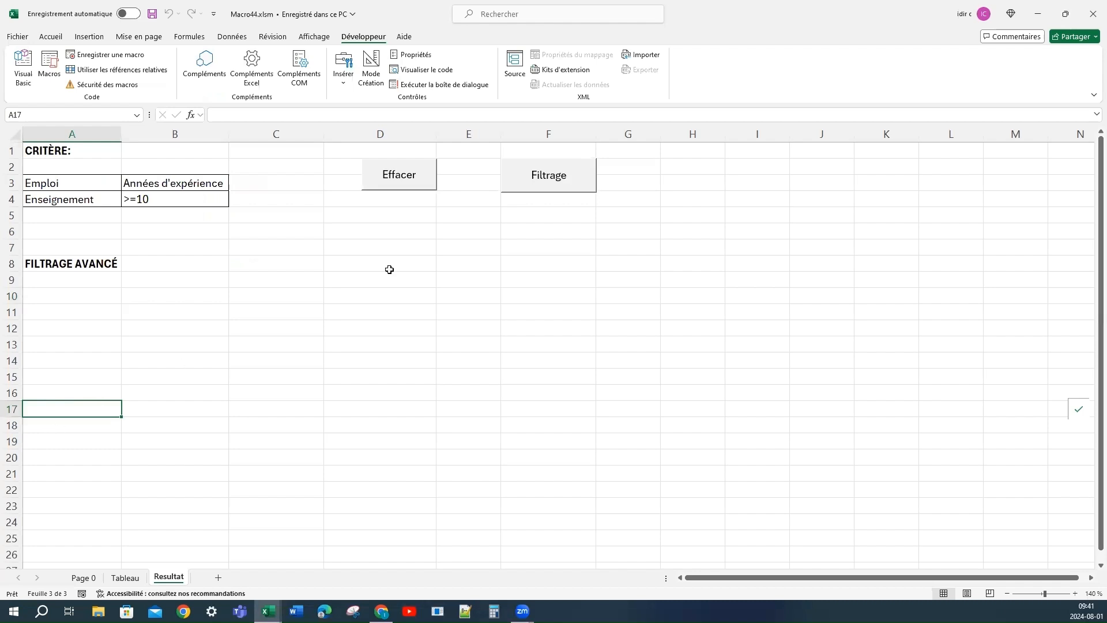
left_click(558, 181)
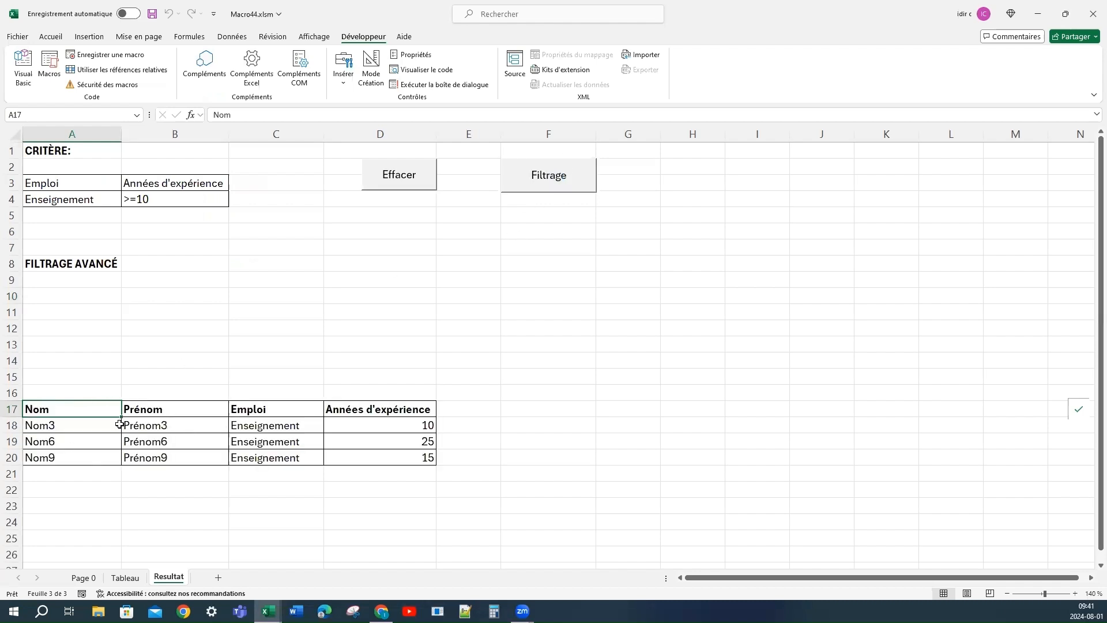
Step: Set the Emploi criterion in A4 to Administration and run the Filtrage macro to output the results from cell I10
left_click(101, 198)
left_click(126, 201)
left_click(63, 223)
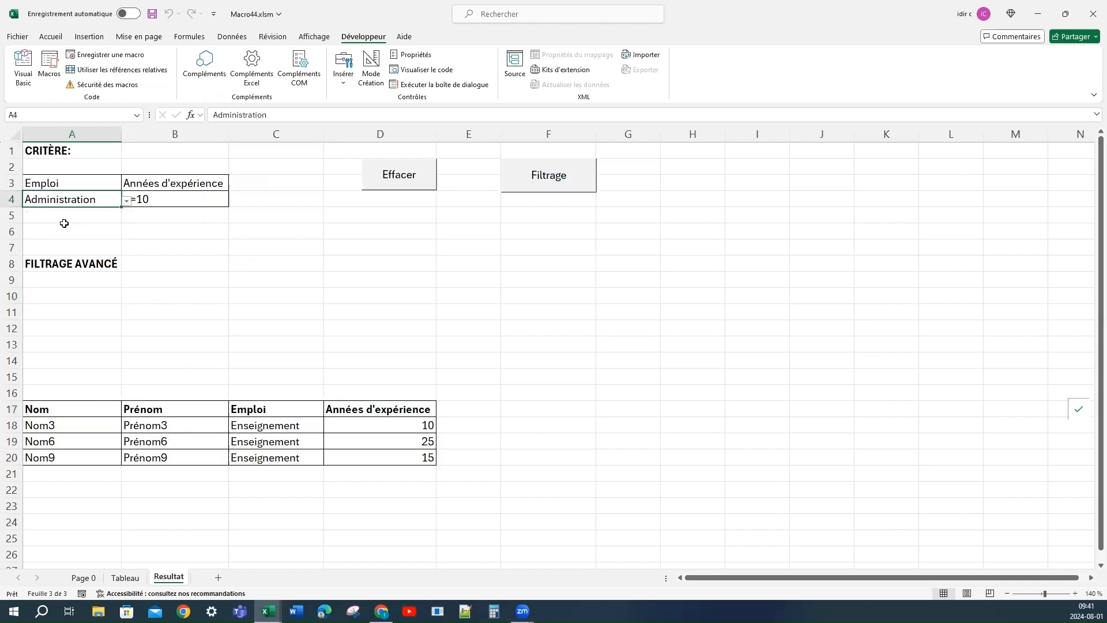
left_click(773, 294)
left_click(565, 183)
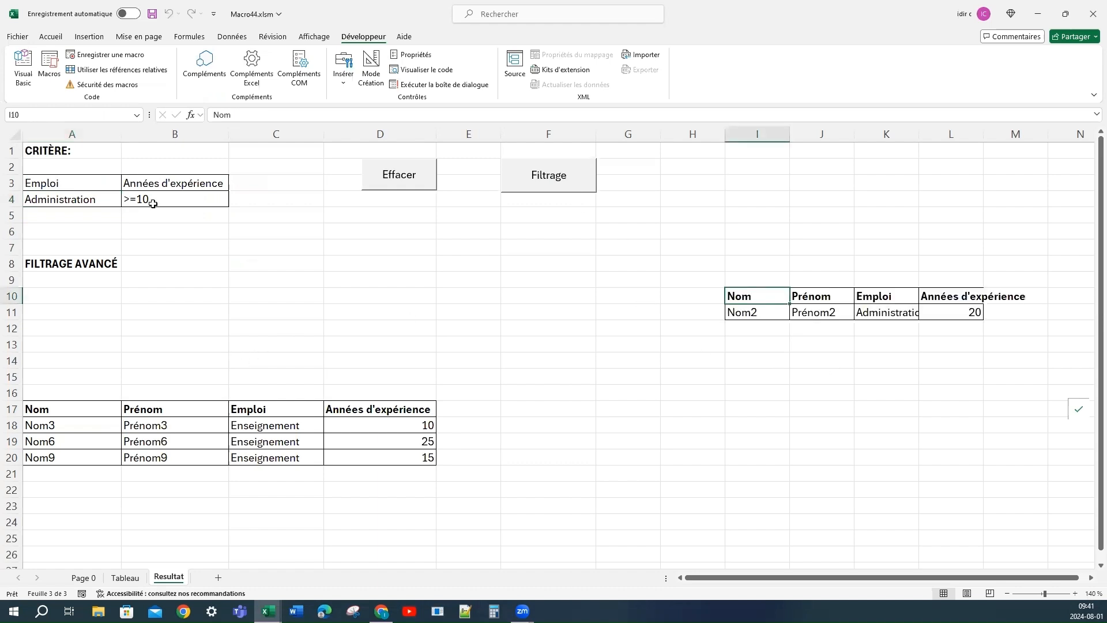
Step: Set the Emploi criterion in A4 to Soutien technique and run the Filtrage macro to output the results from cell A24
left_click(92, 199)
left_click(127, 202)
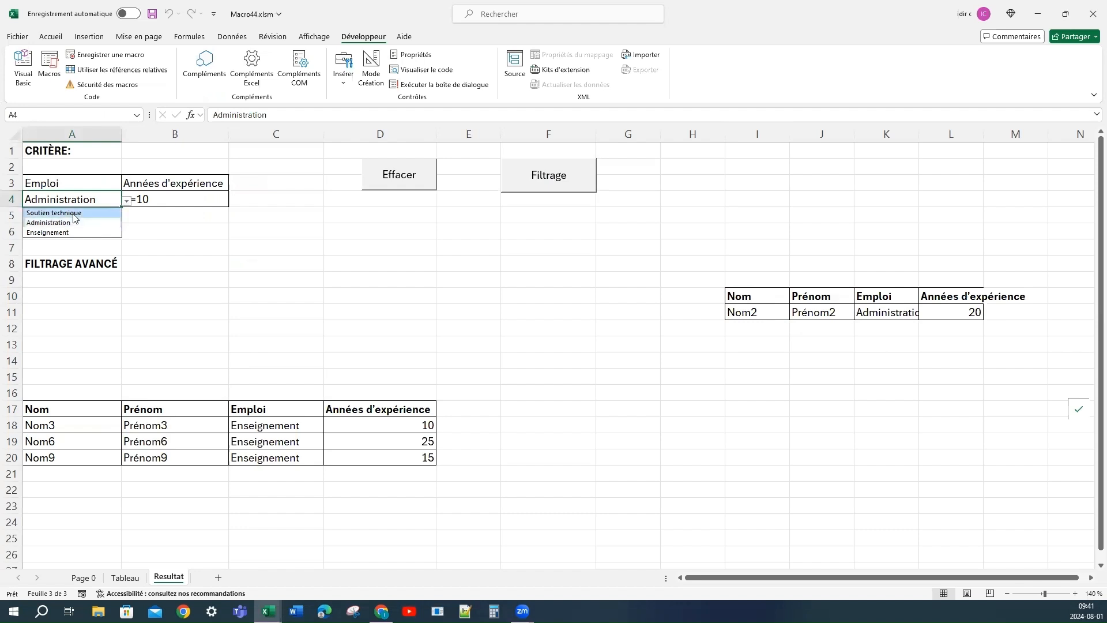
left_click(54, 213)
scroll(81, 450, "down", 4)
left_click(84, 468)
scroll(471, 297, "up", 4)
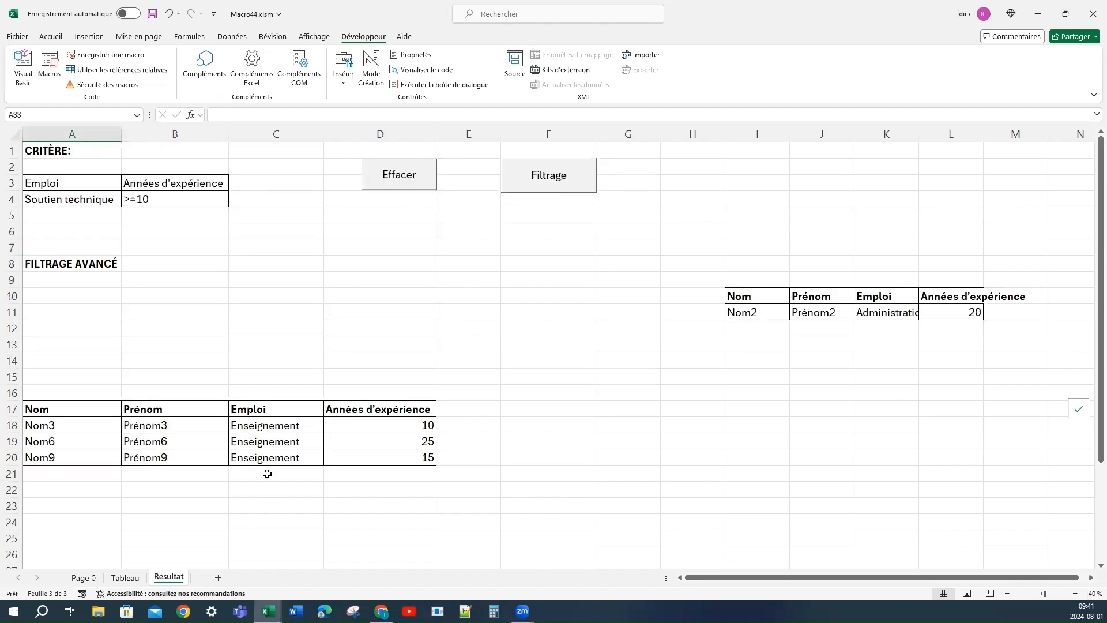
left_click(86, 516)
left_click(550, 177)
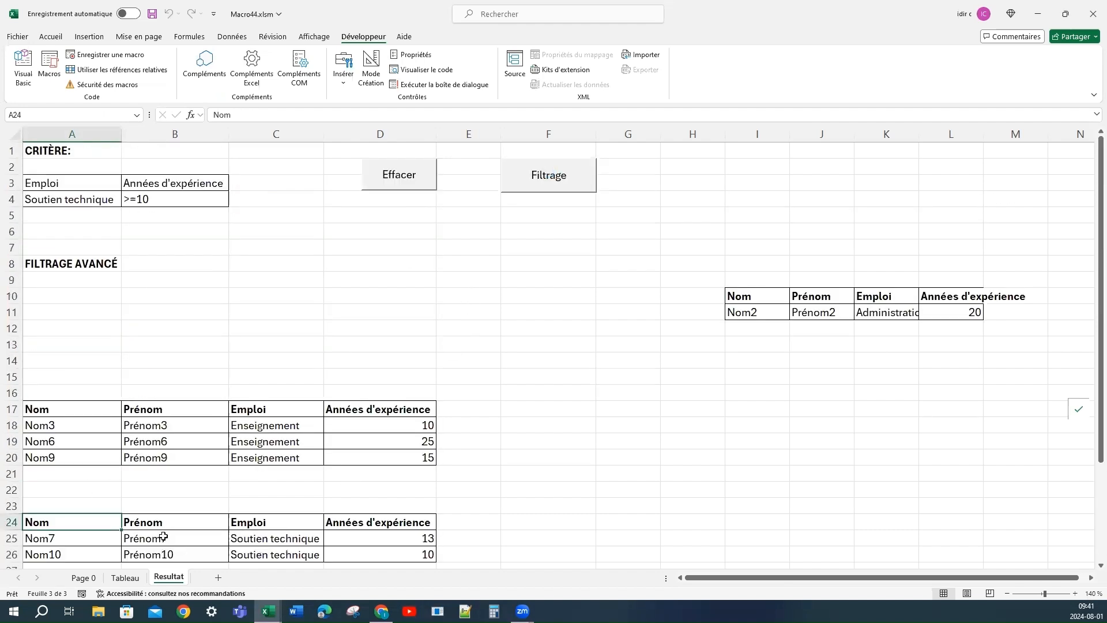
Step: Review the Filtrage and Effacer macro code, and look over the Tableau and Resultat sheets before returning to Page 0
left_click(34, 66)
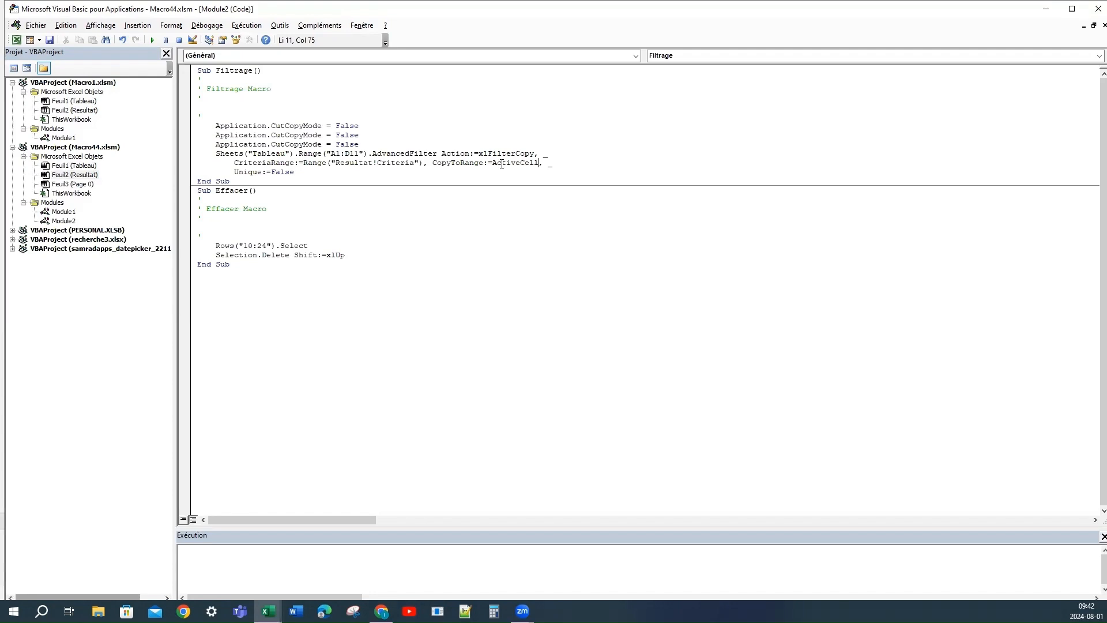
left_click(1097, 9)
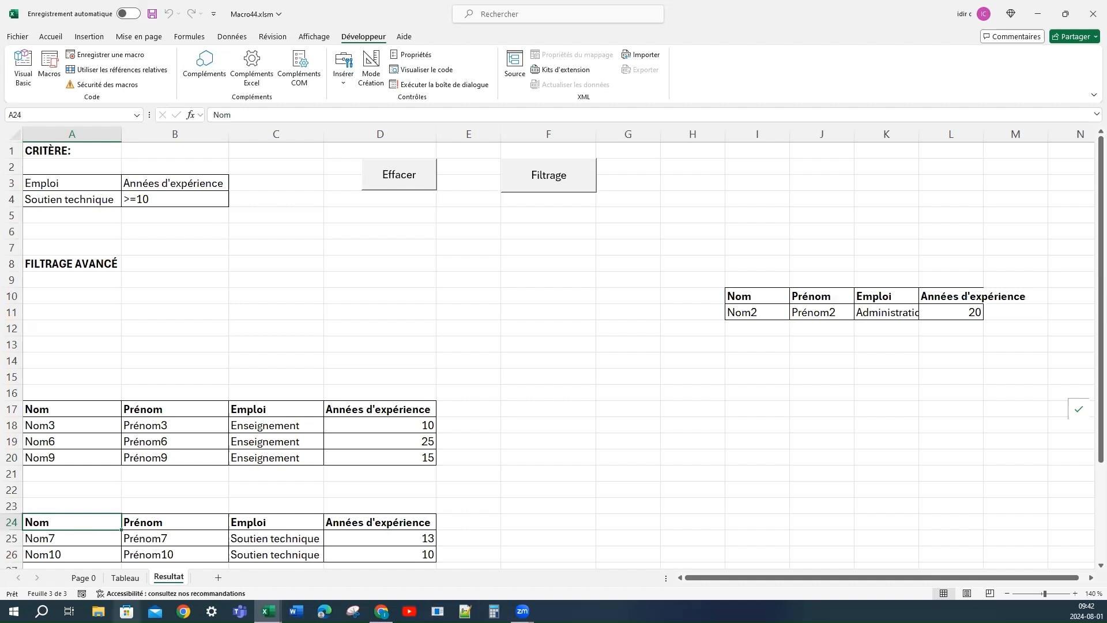
left_click(85, 578)
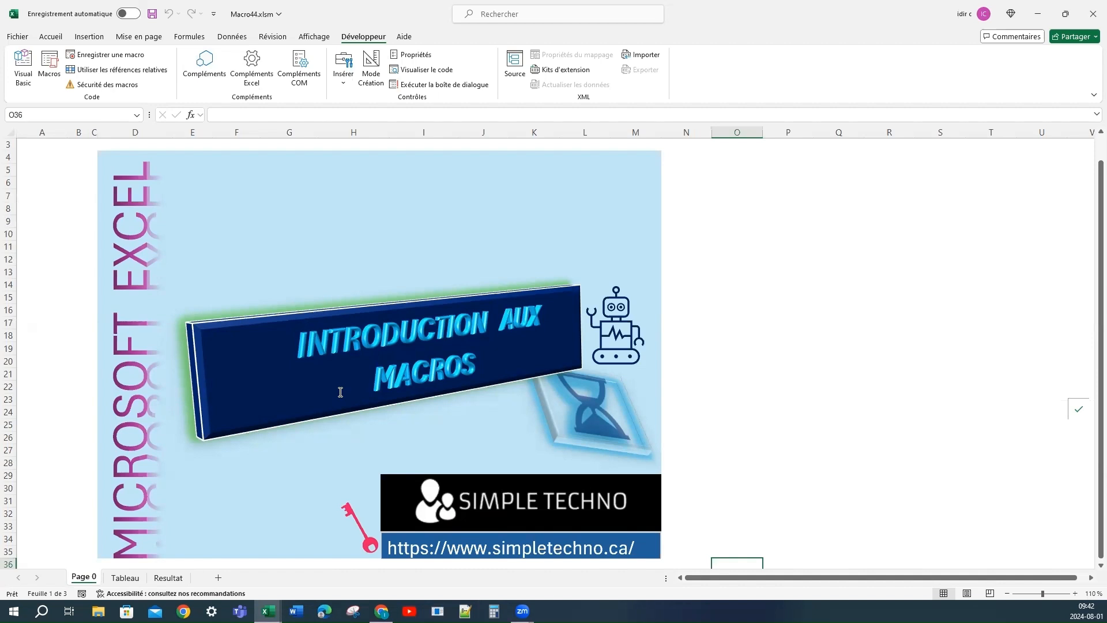
left_click(124, 577)
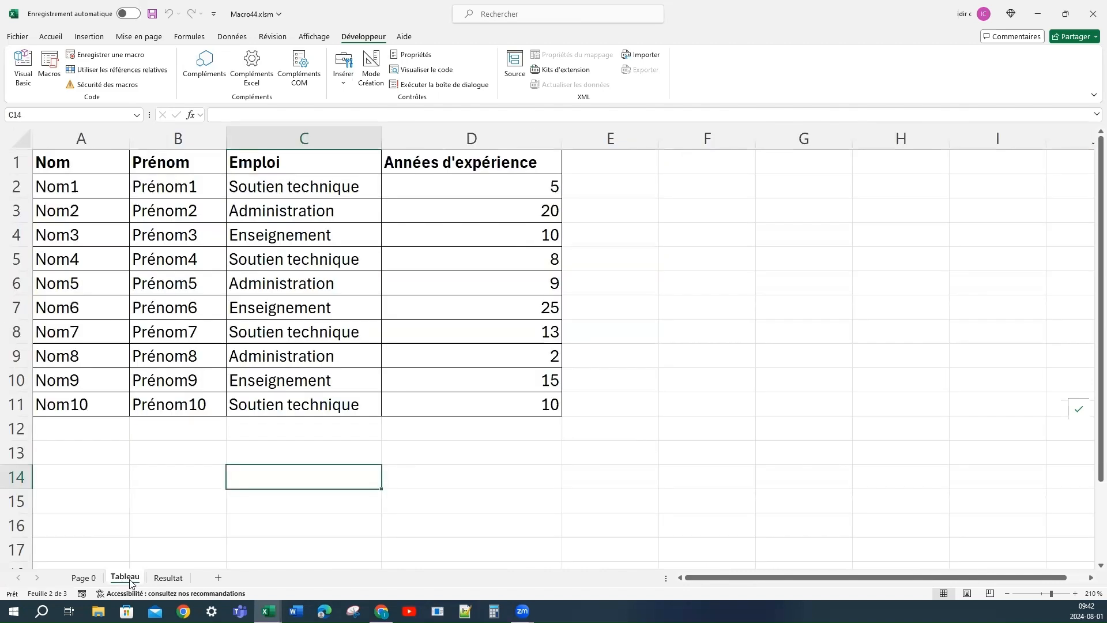
left_click(168, 577)
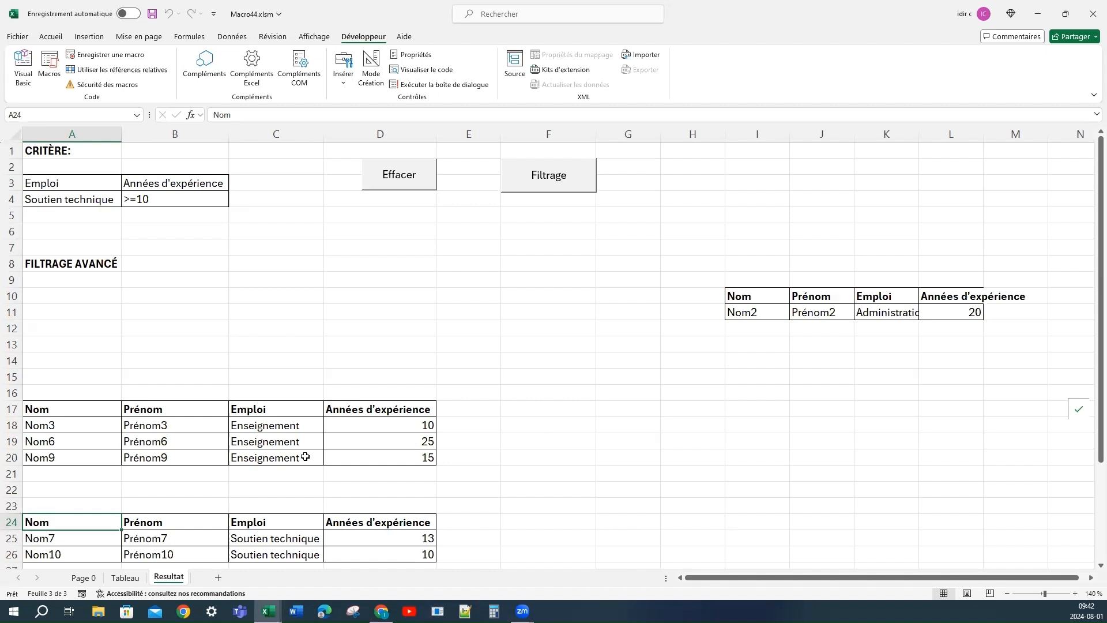
left_click(83, 578)
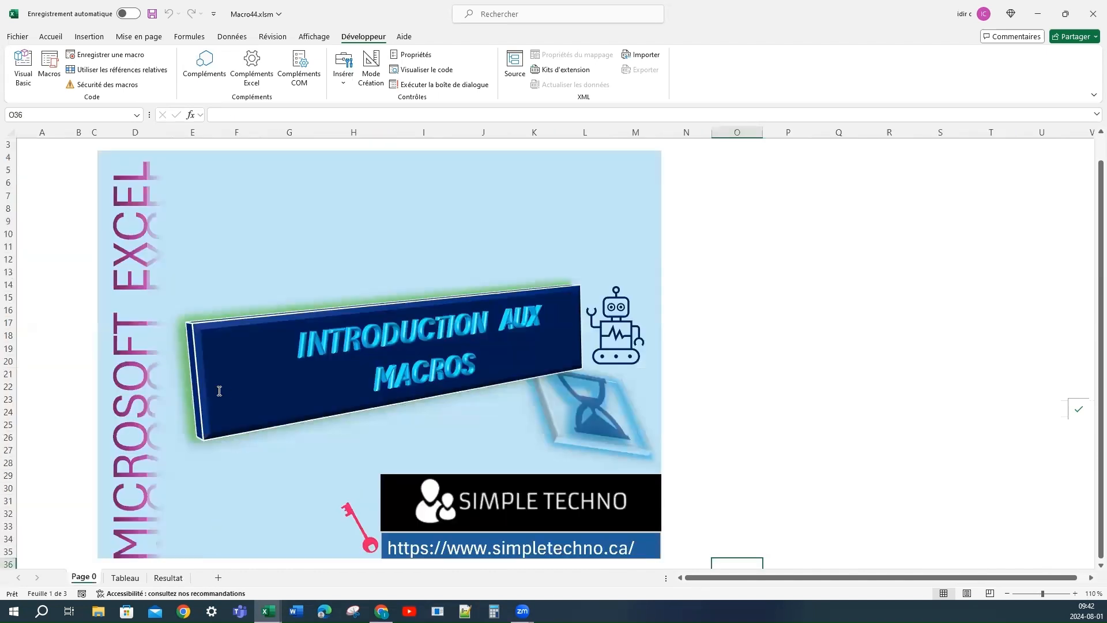